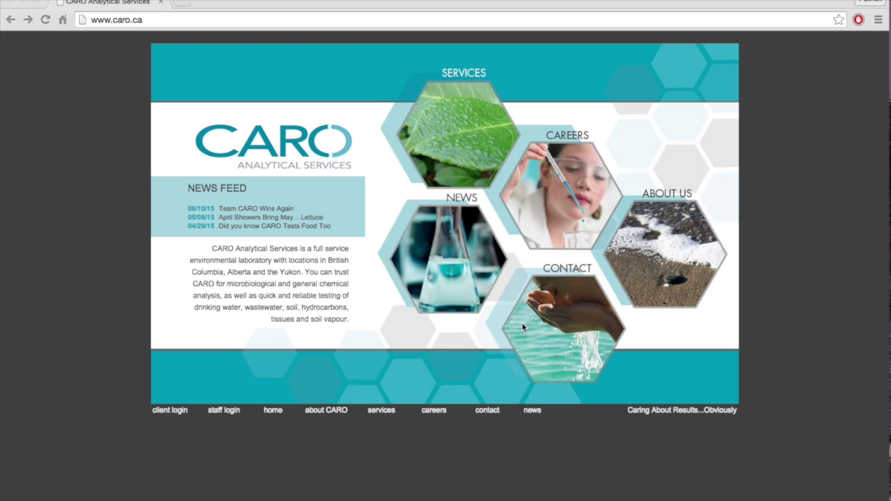
Go to the CARO Contact page, scroll to the offices and forms, and open the Client Connect sign-up form.
click(563, 302)
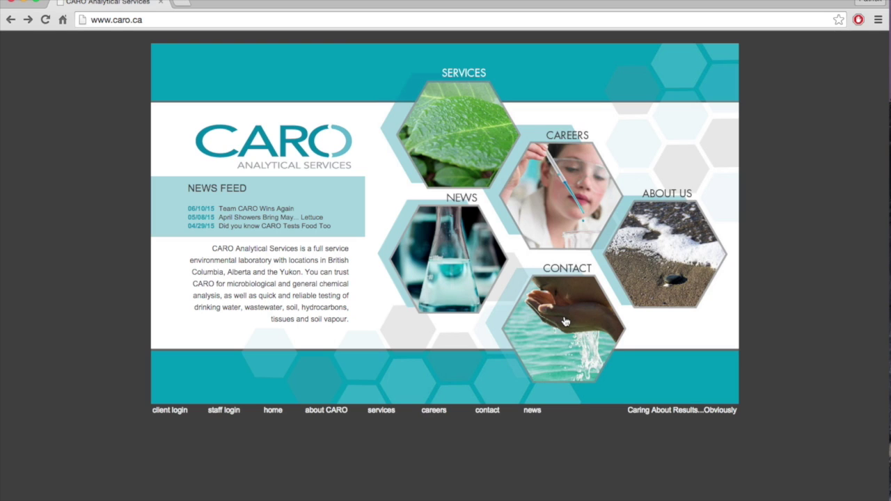
click(565, 322)
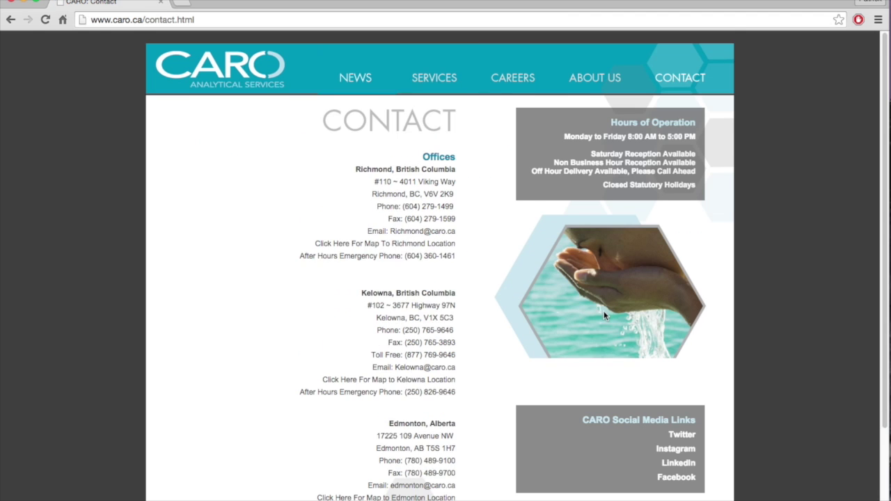
scroll(603, 300, down, 3)
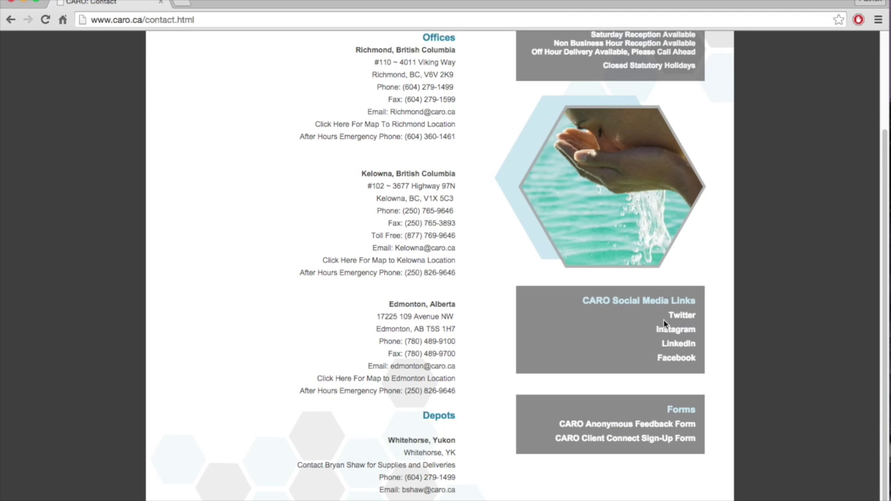
click(626, 440)
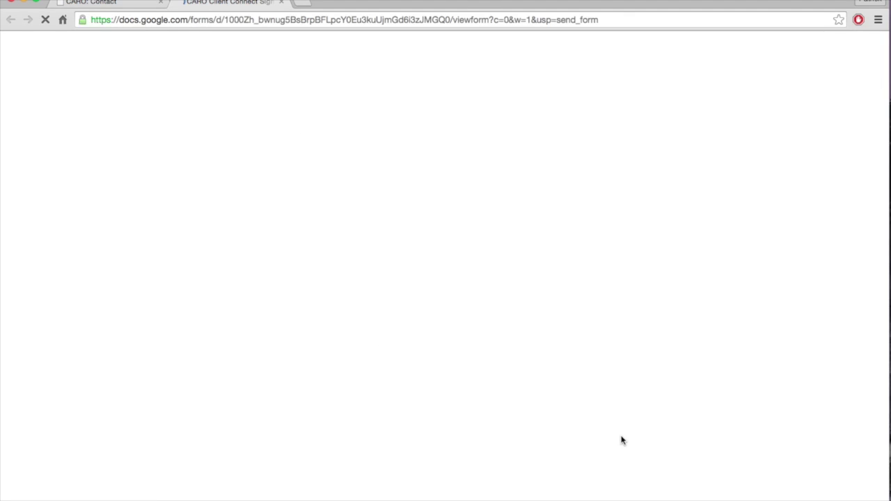
Read the CARO Client Connect Sign-Up Form down to its terms and Submit, then close its tab.
scroll(418, 296, down, 1)
scroll(419, 293, down, 3)
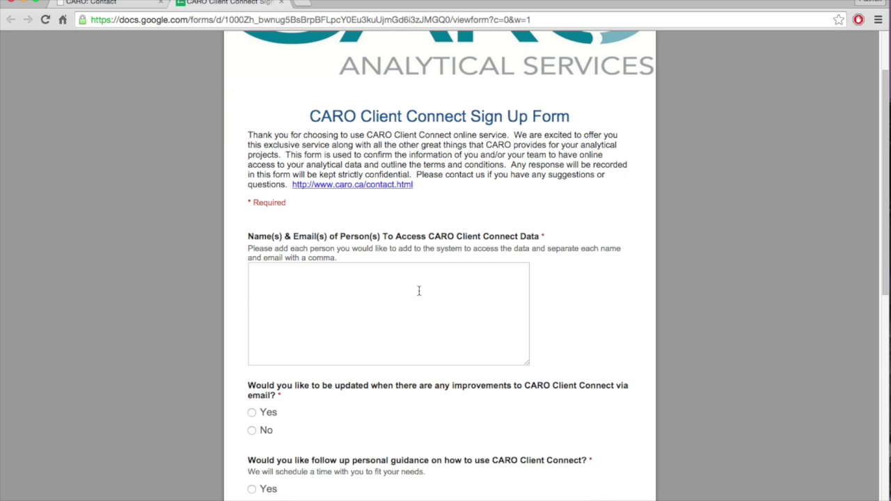
scroll(418, 291, down, 1)
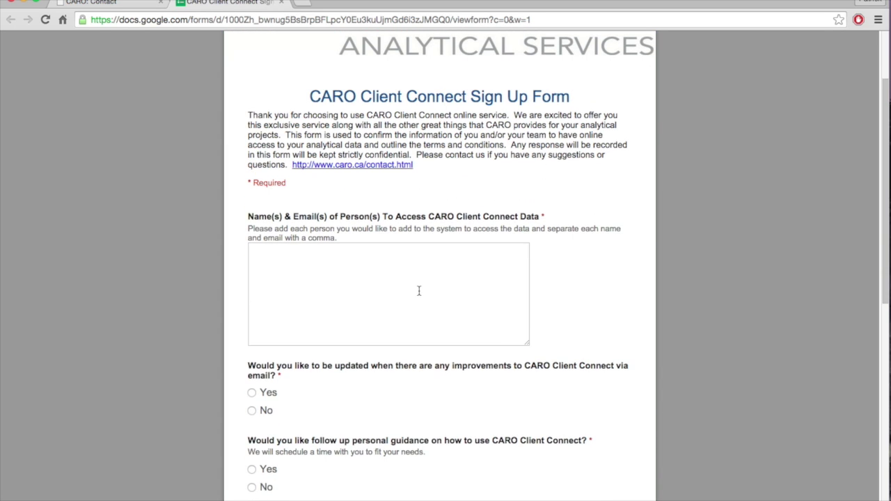
scroll(419, 291, down, 1)
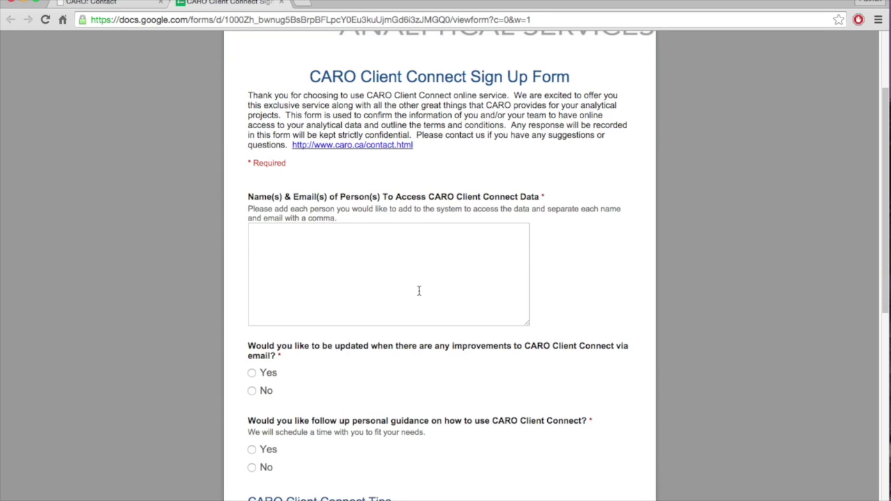
scroll(418, 291, down, 8)
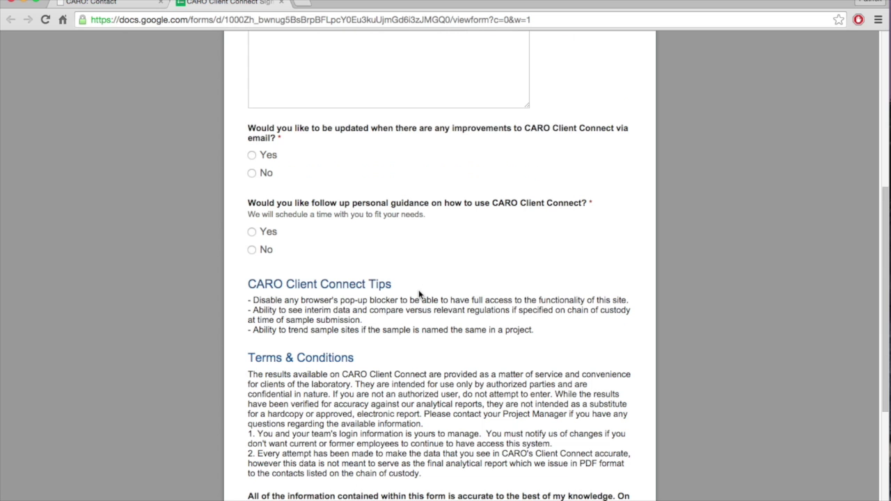
scroll(418, 293, down, 5)
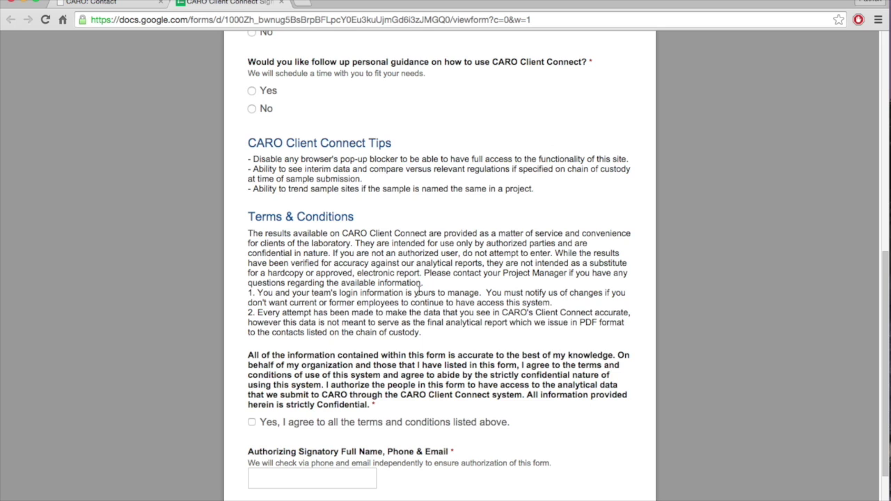
scroll(419, 287, down, 3)
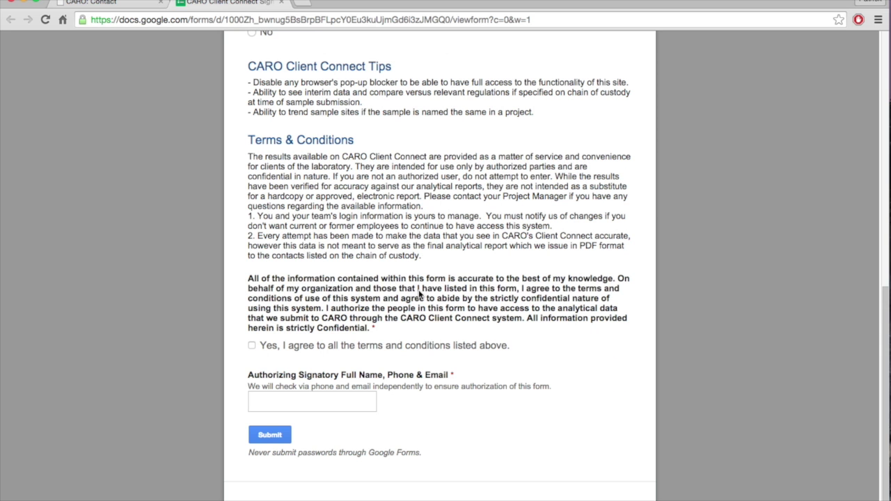
click(281, 4)
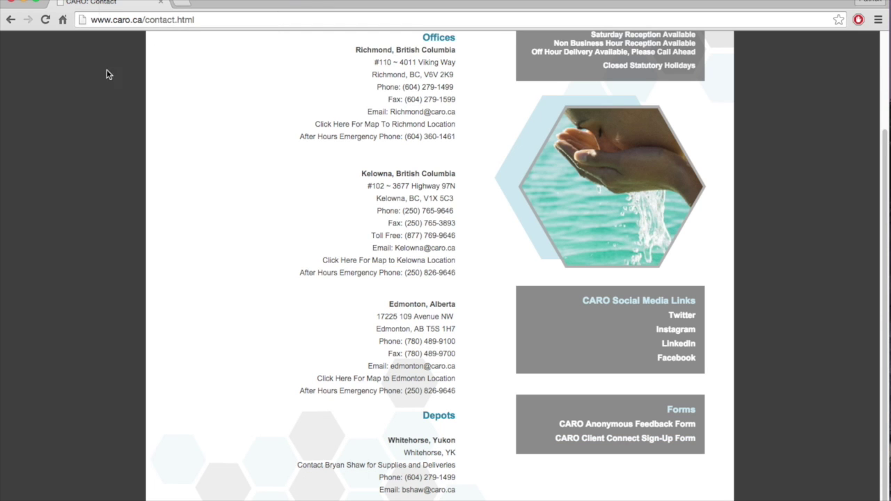
Return to the CARO homepage via the logo and go to the client login page.
scroll(217, 221, up, 3)
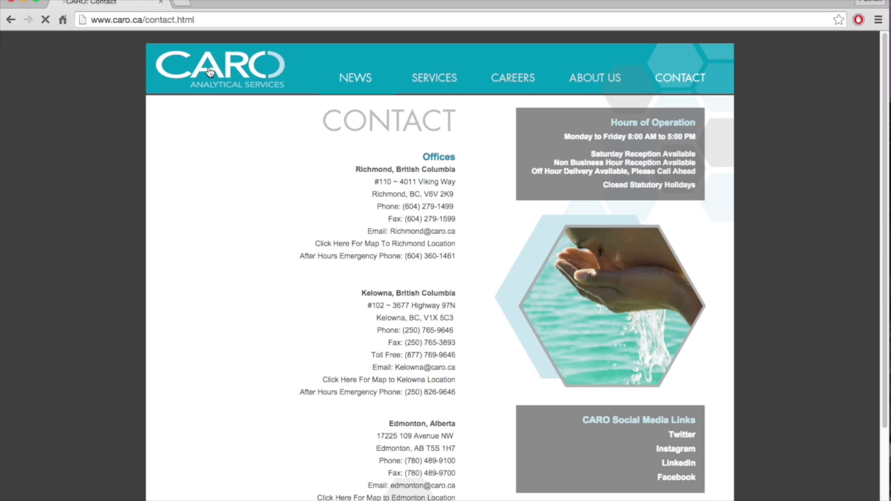
click(211, 73)
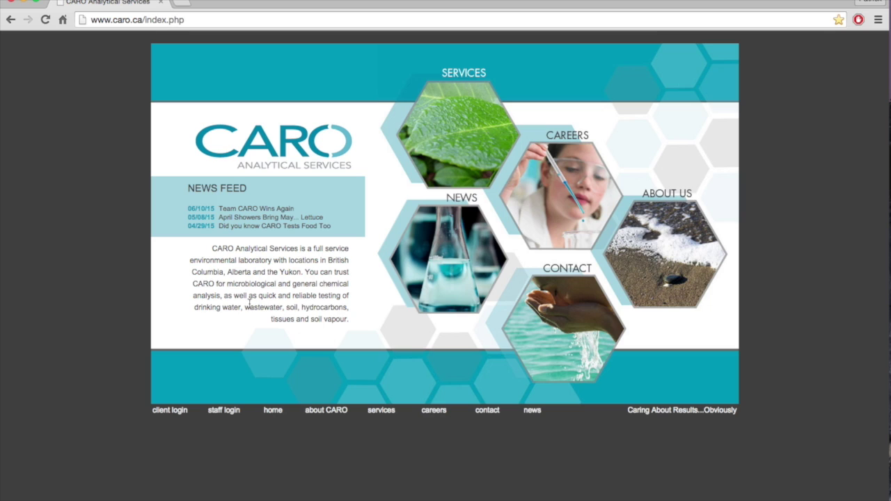
click(173, 413)
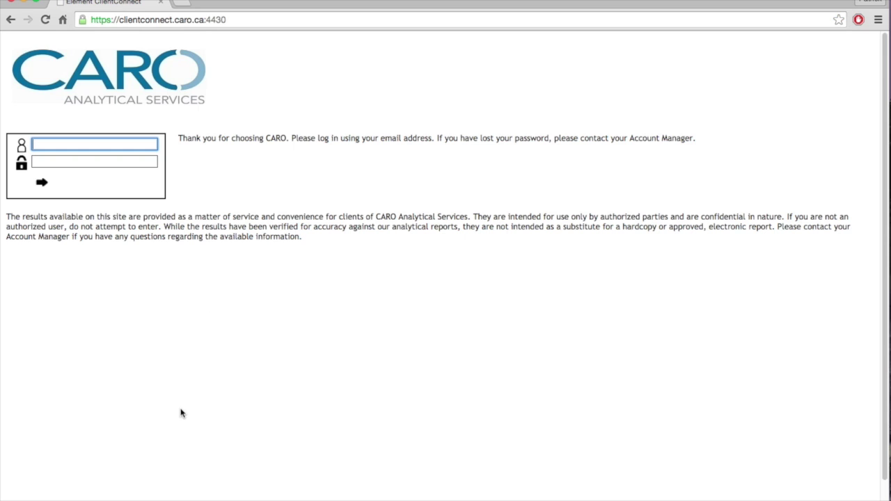
Sign in to ClientConnect with the account e-mail and current password.
click(113, 142)
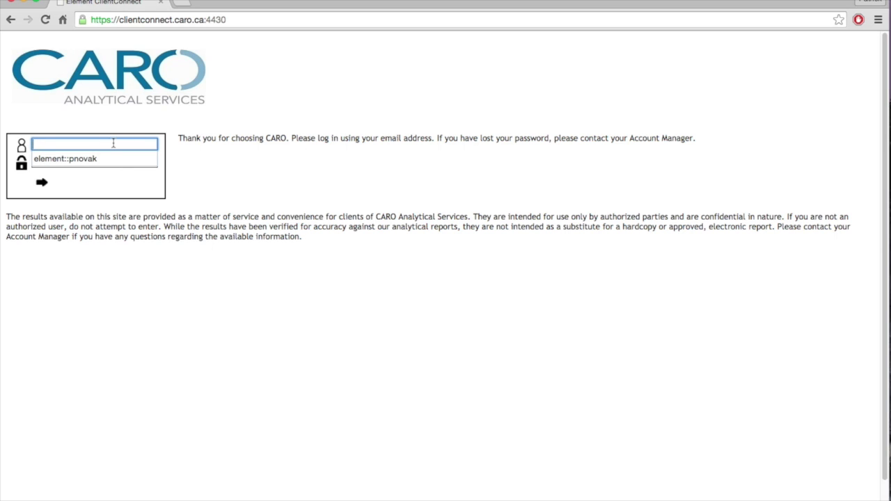
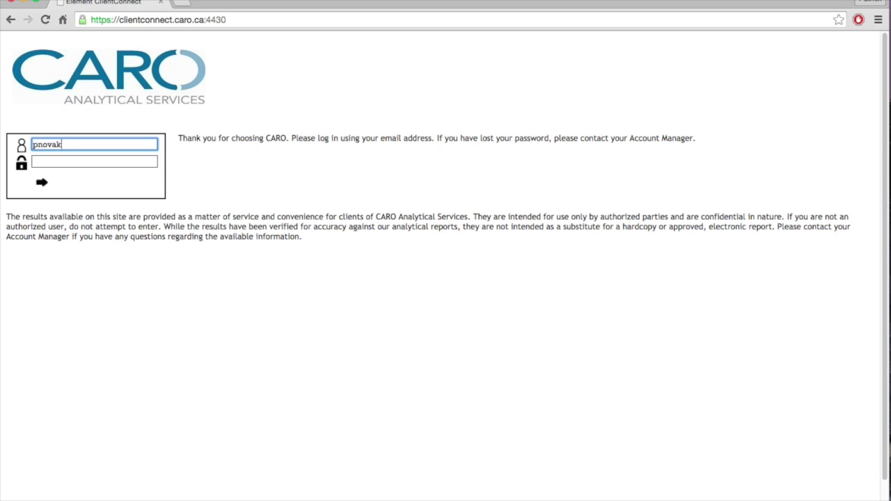
key(Tab)
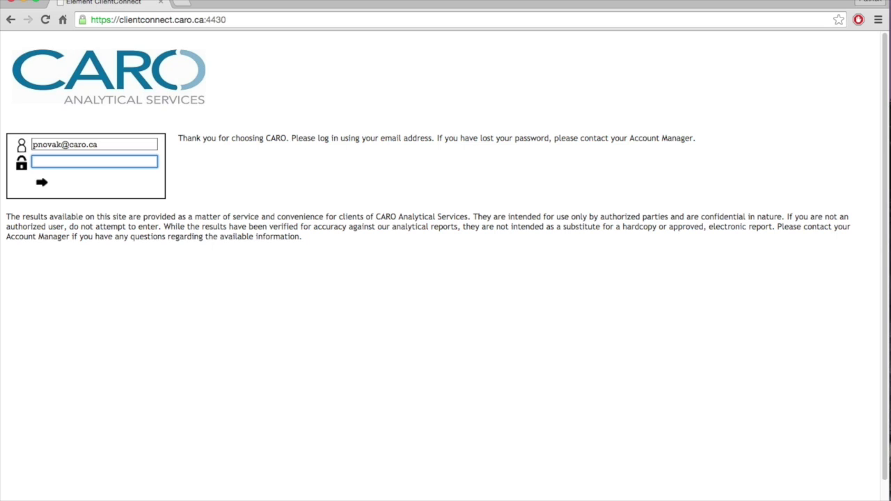
text(••••••••••••)
key(Return)
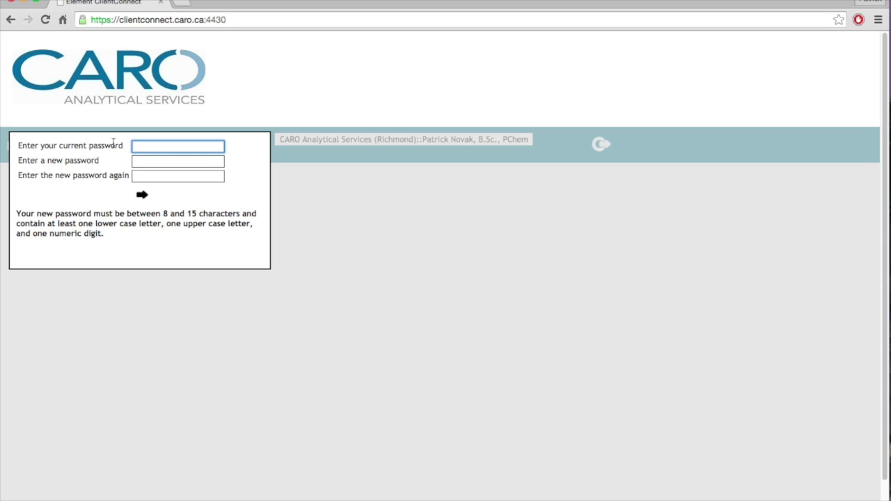
Change the password by entering the current and new password twice, then dismiss the confirmation.
text(••••••••••)
key(Tab)
text(••••••)
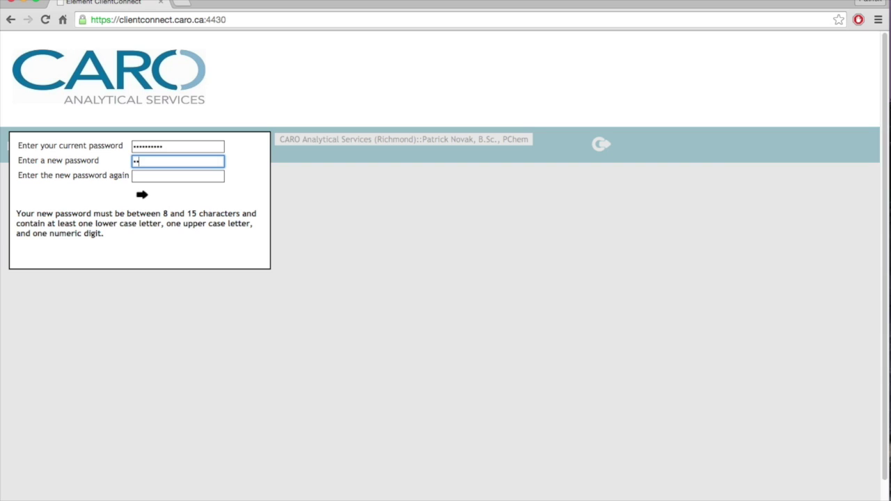
text(••••)
key(Tab)
text(••••••••)
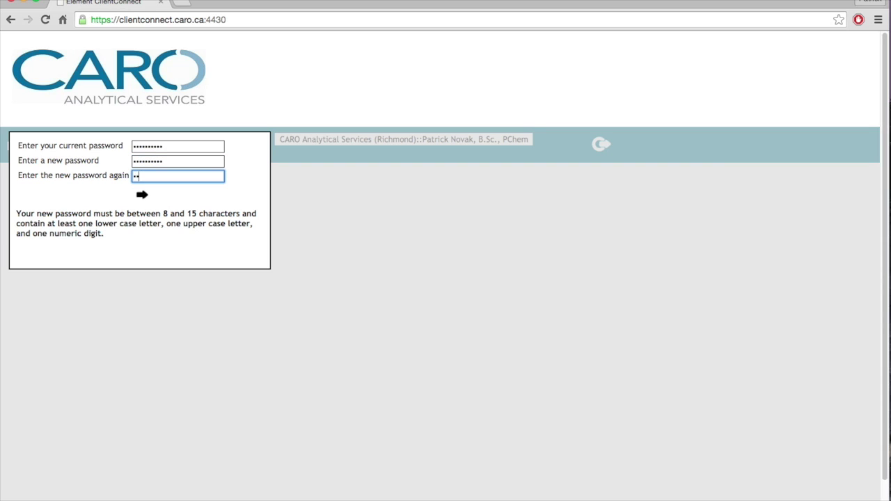
text(••)
click(143, 194)
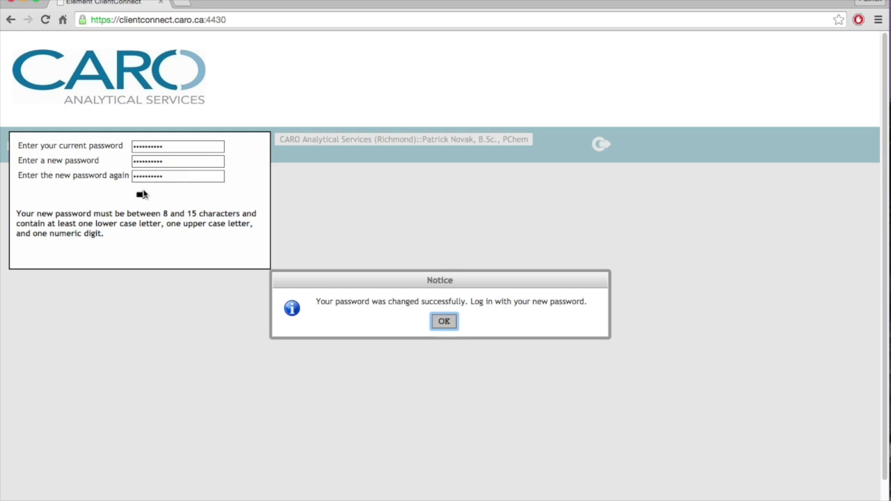
click(447, 322)
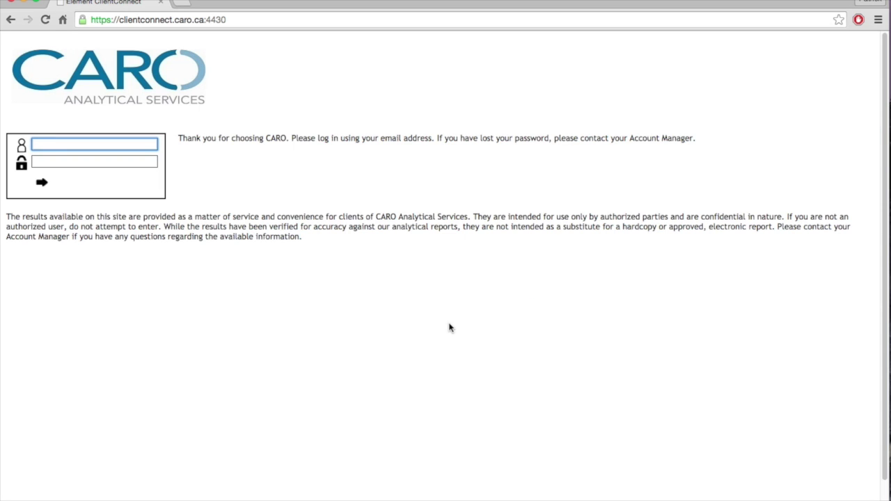
Sign in again using the account e-mail and the new password.
key(Tab)
text(**********)
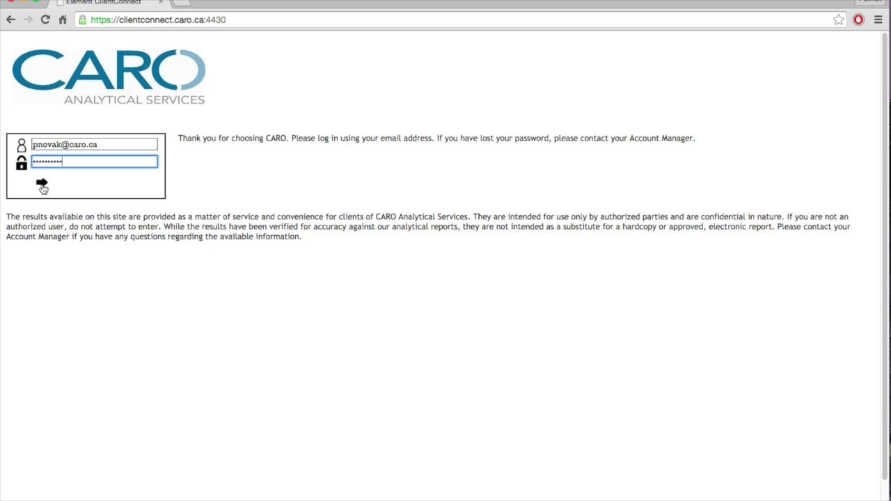
click(41, 184)
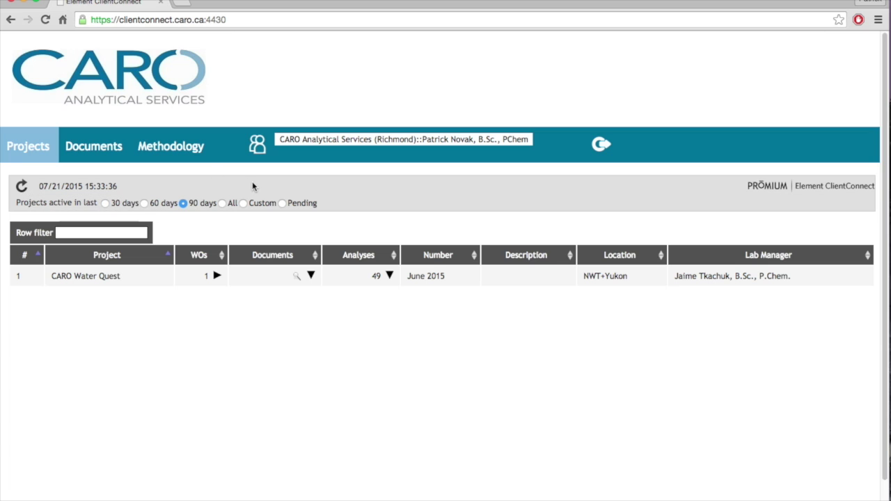
Show the work orders for the CARO Water Quest project.
scroll(213, 153, down, 1)
scroll(213, 154, up, 1)
click(216, 276)
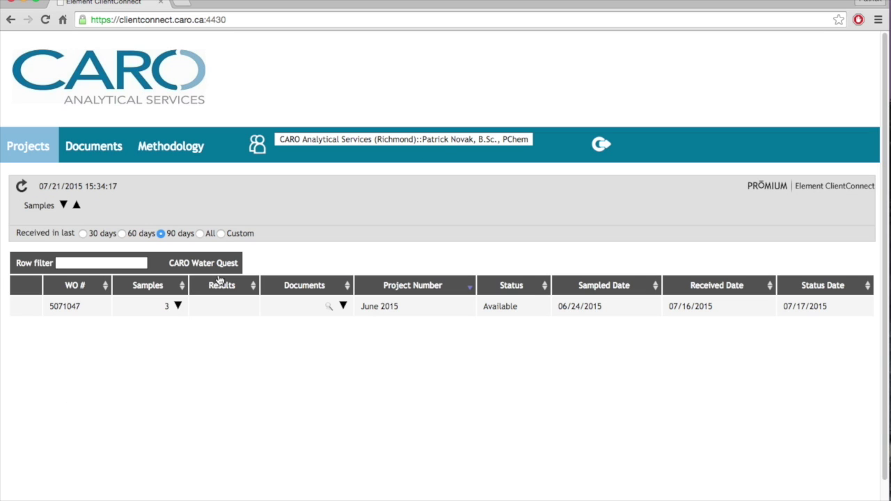
Expand work order 5071047's samples, review the 01-Whitehorse analyses, and export the sample data.
scroll(189, 302, down, 1)
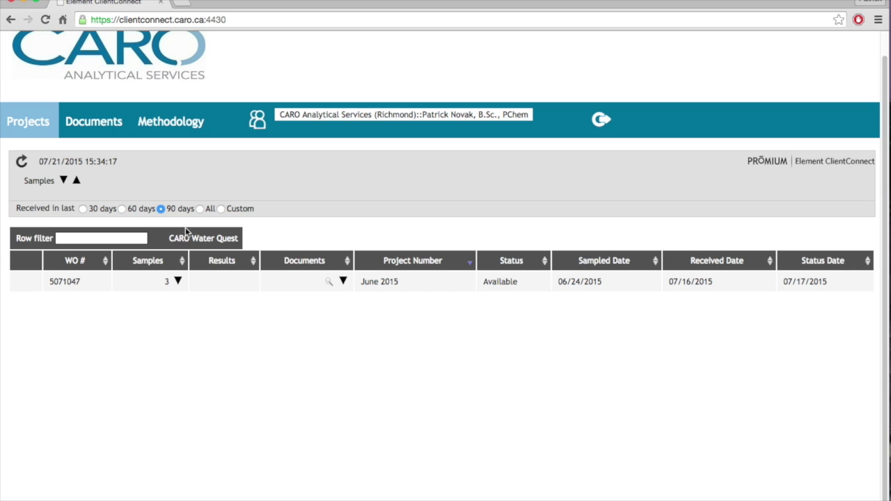
click(176, 282)
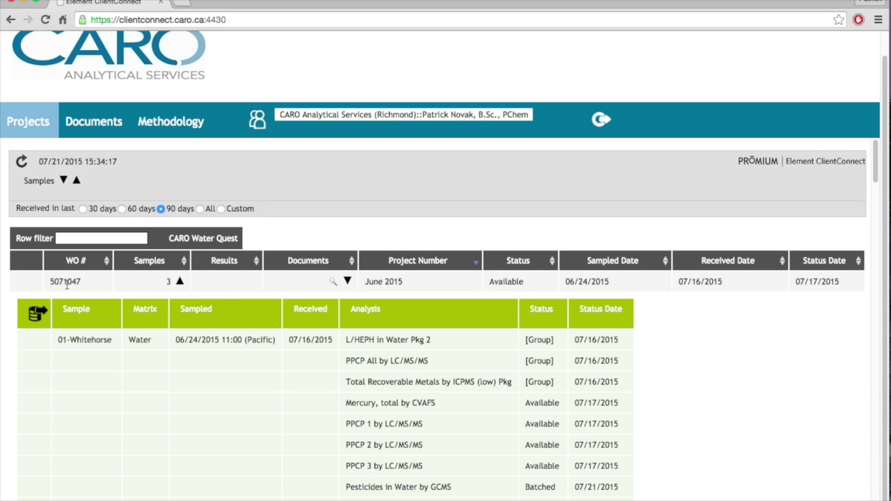
scroll(71, 281, down, 1)
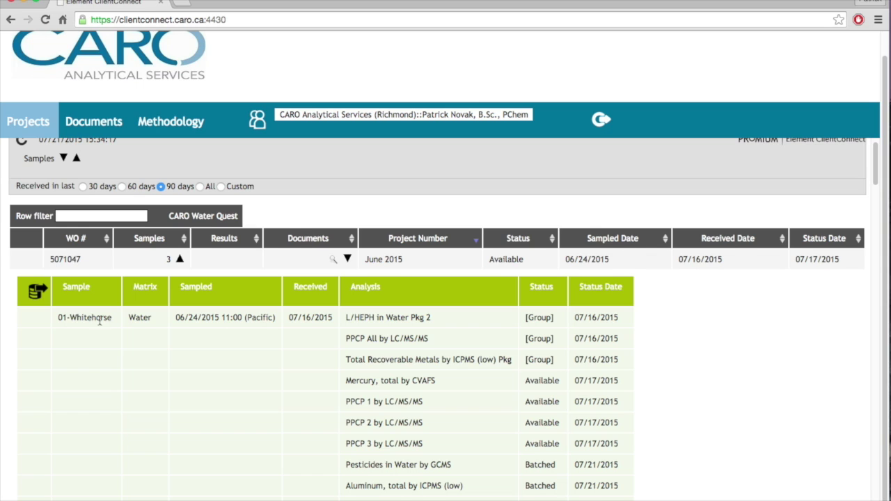
scroll(104, 319, down, 1)
scroll(91, 292, down, 1)
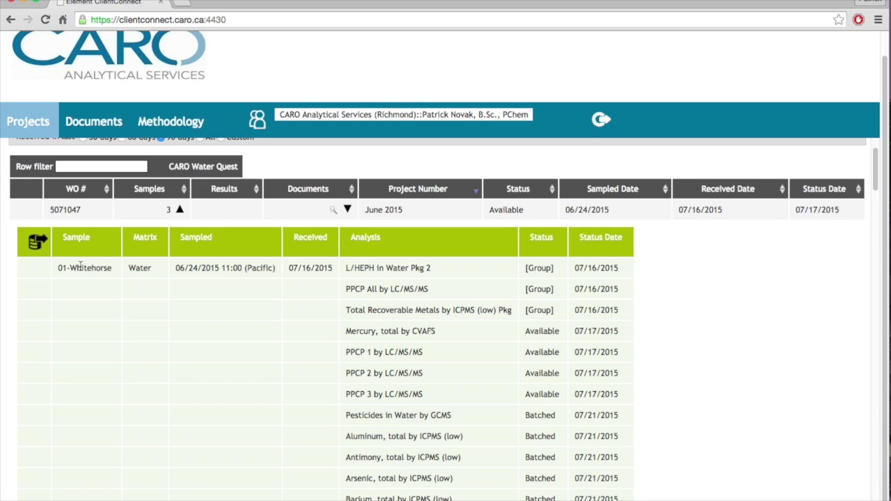
scroll(568, 330, down, 2)
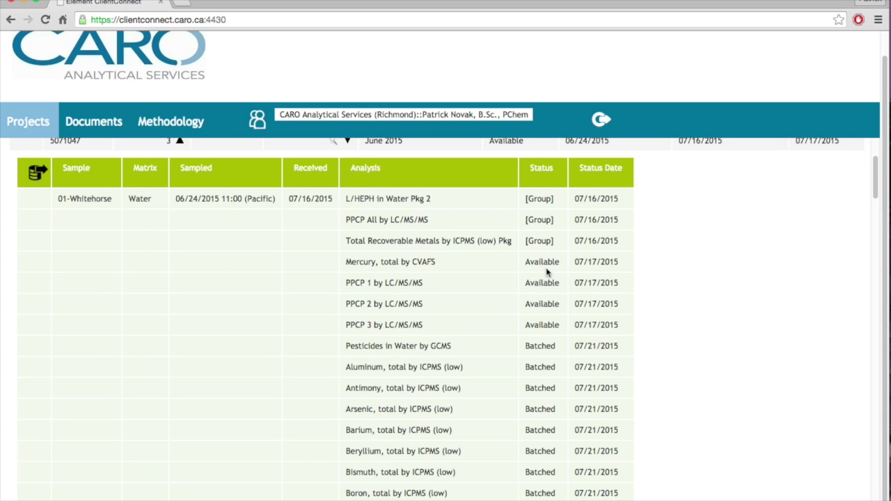
scroll(547, 356, down, 8)
scroll(547, 359, down, 12)
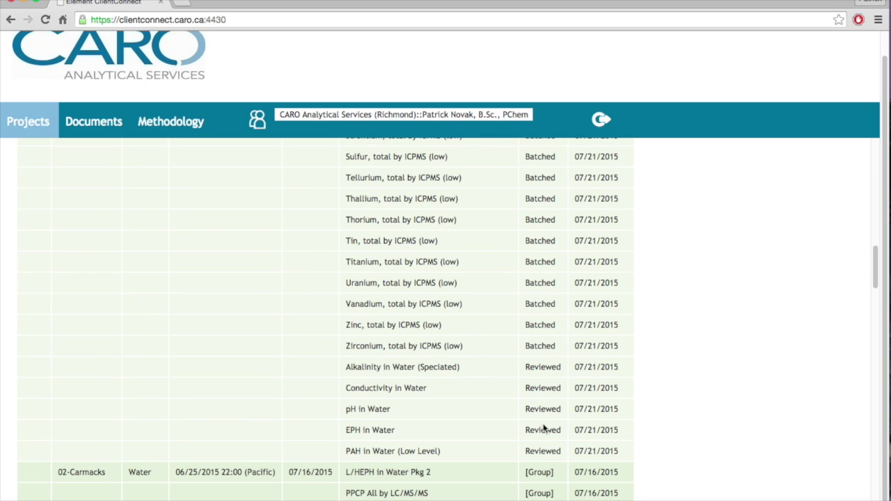
scroll(543, 426, down, 2)
scroll(534, 402, up, 20)
scroll(582, 369, down, 2)
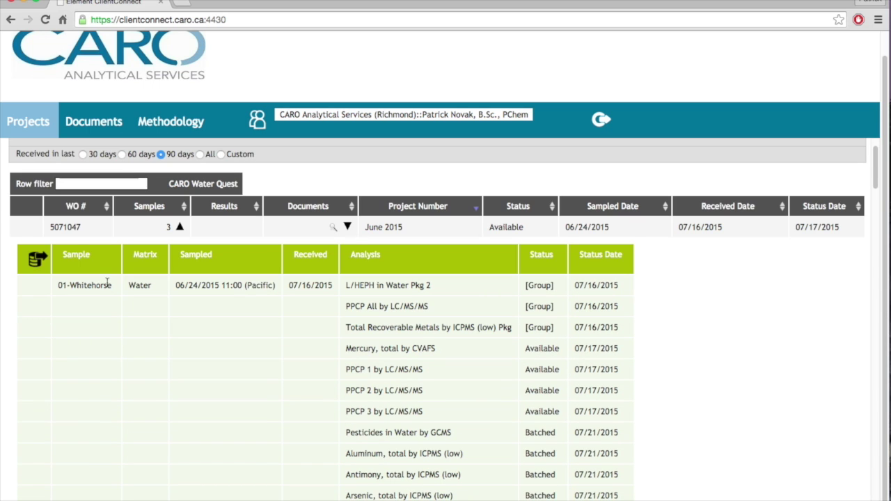
click(35, 260)
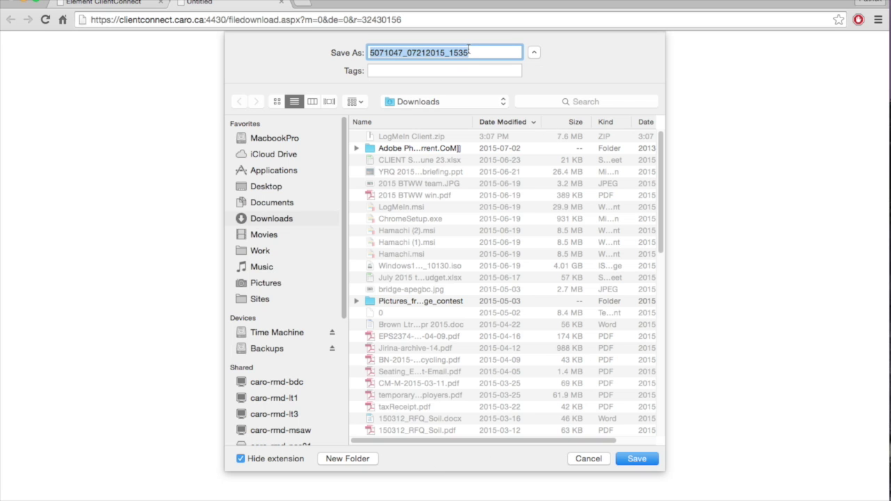
Save the export file 5071047_07212015_1535 to Downloads.
click(636, 460)
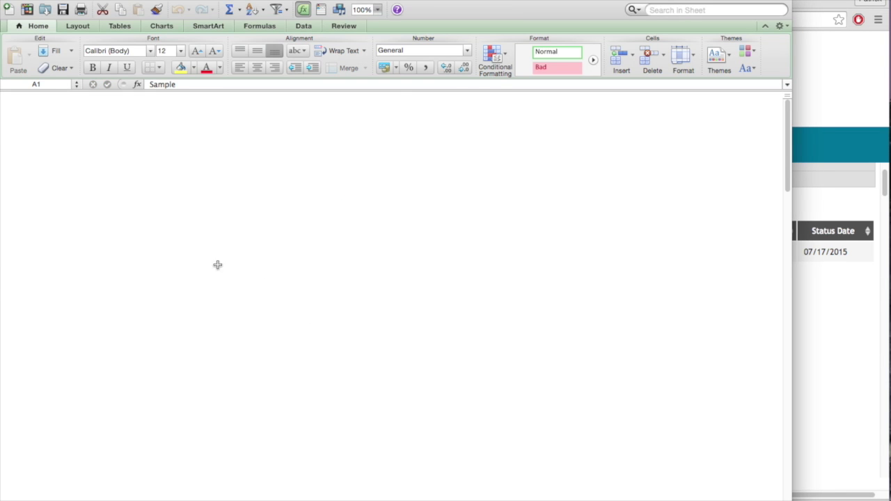
scroll(200, 247, down, 6)
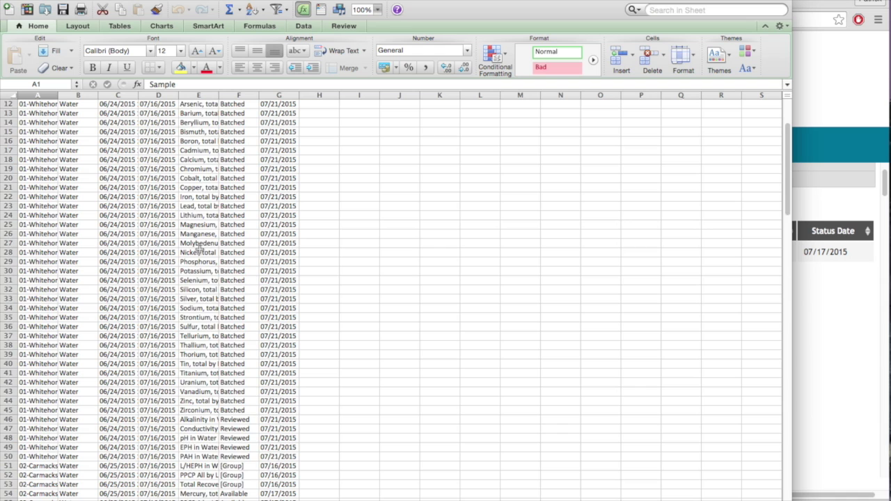
scroll(200, 247, down, 15)
scroll(202, 249, up, 20)
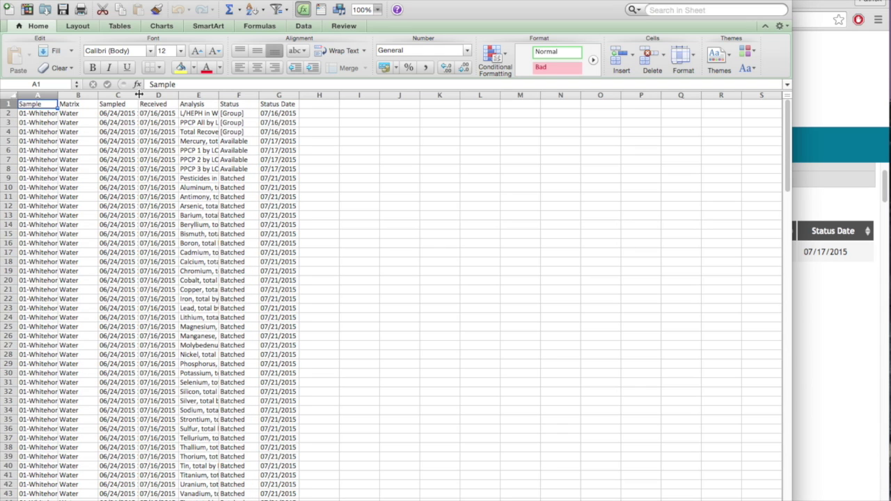
scroll(124, 254, down, 11)
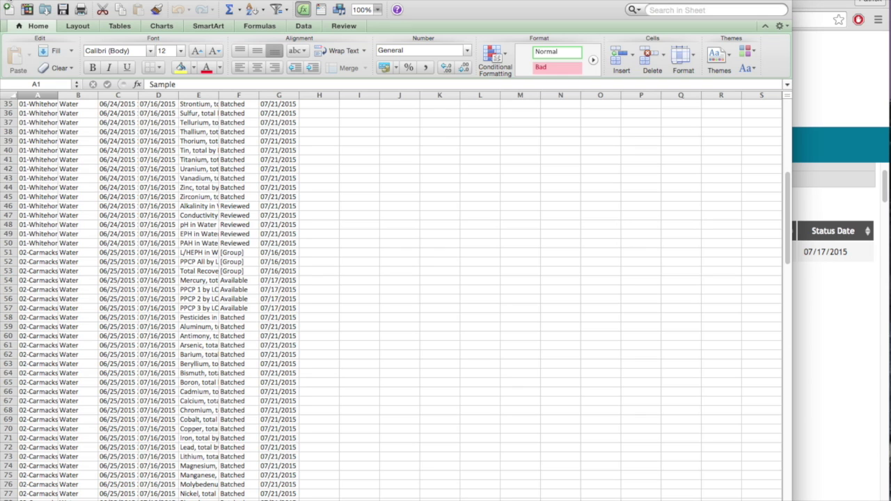
Return to ClientConnect, review the sample results, and expand work order 5071047's documents list.
click(10, 1)
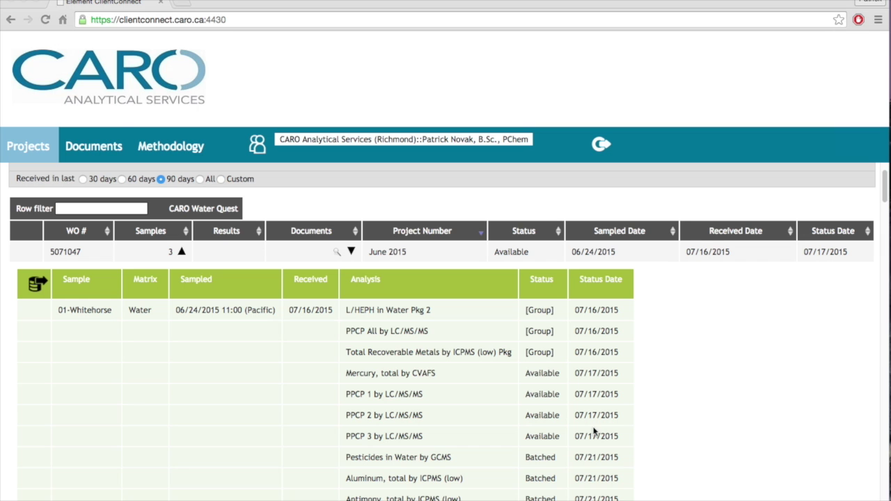
scroll(708, 398, down, 1)
scroll(708, 398, down, 12)
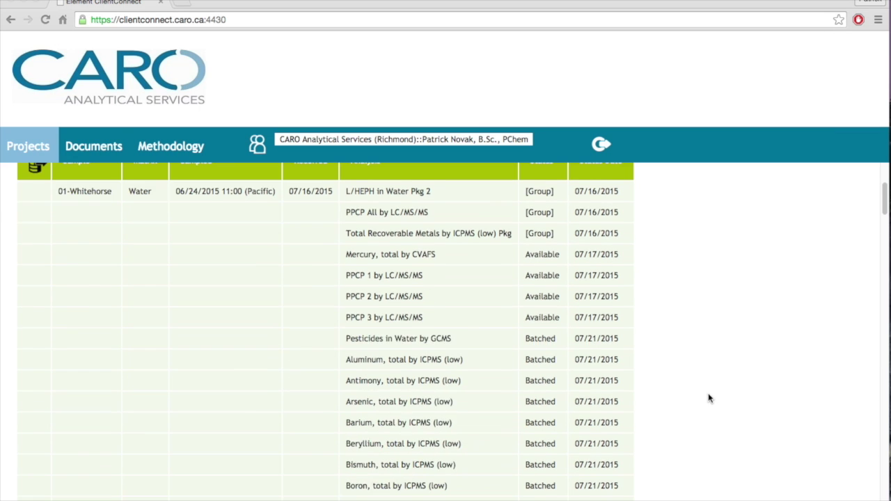
scroll(708, 398, up, 8)
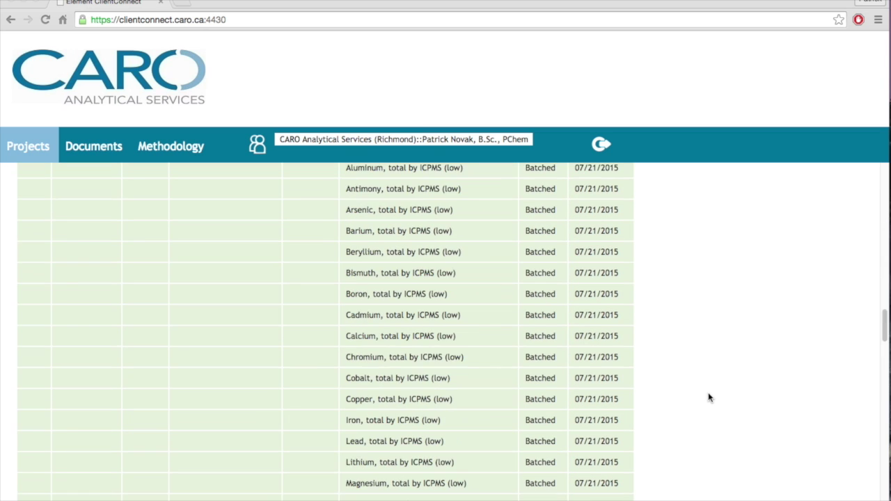
scroll(710, 396, down, 9)
scroll(360, 339, up, 1)
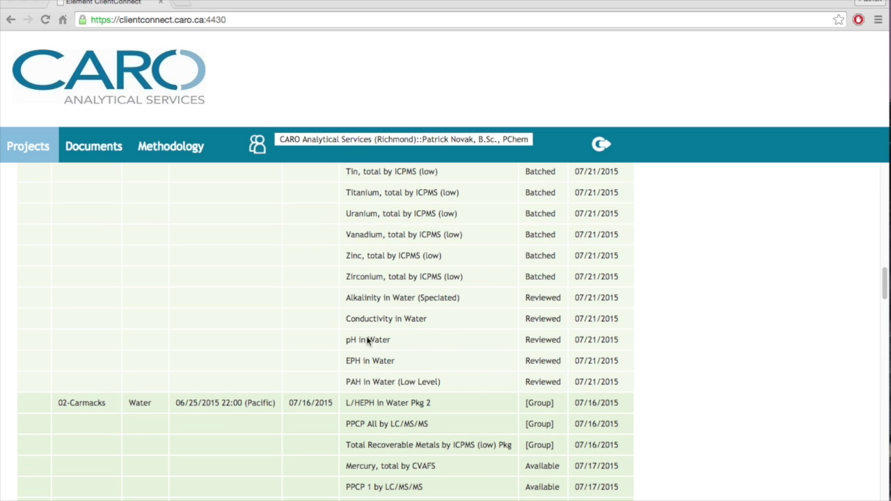
scroll(335, 342, down, 18)
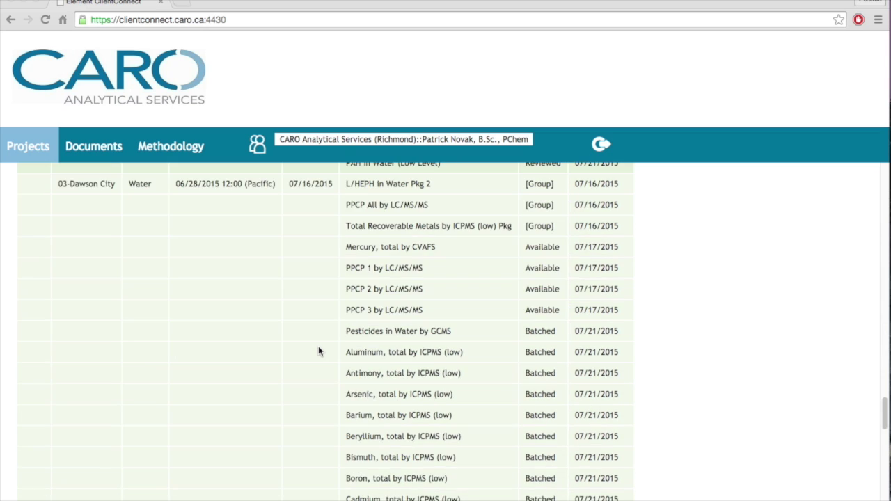
scroll(319, 350, down, 10)
scroll(319, 351, up, 20)
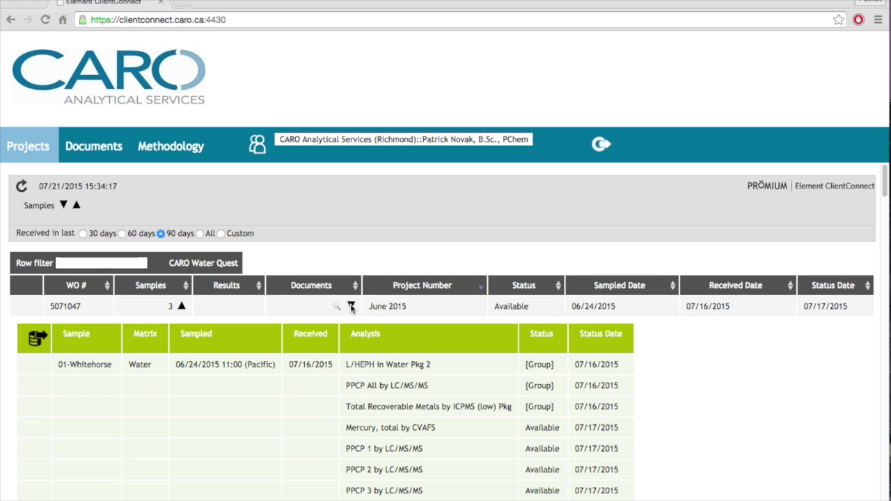
click(351, 306)
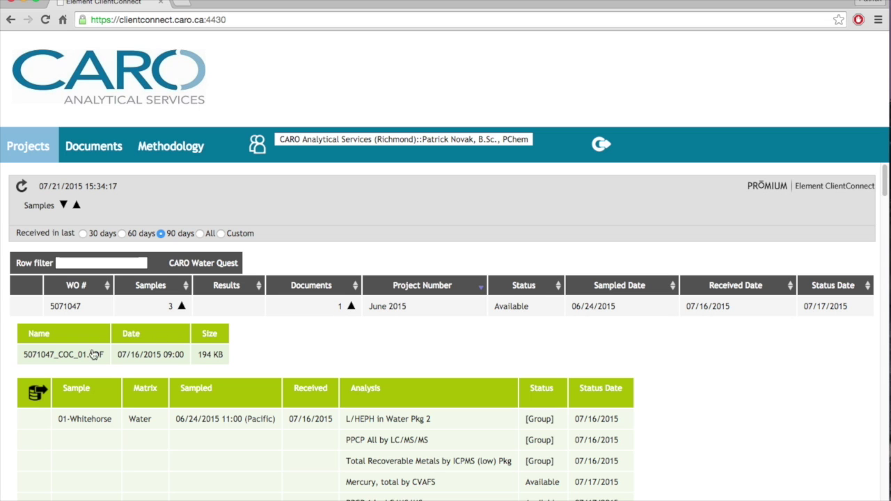
Download and save the chain-of-custody file 5071047_COC_01.PDF, then return to the portal.
click(71, 355)
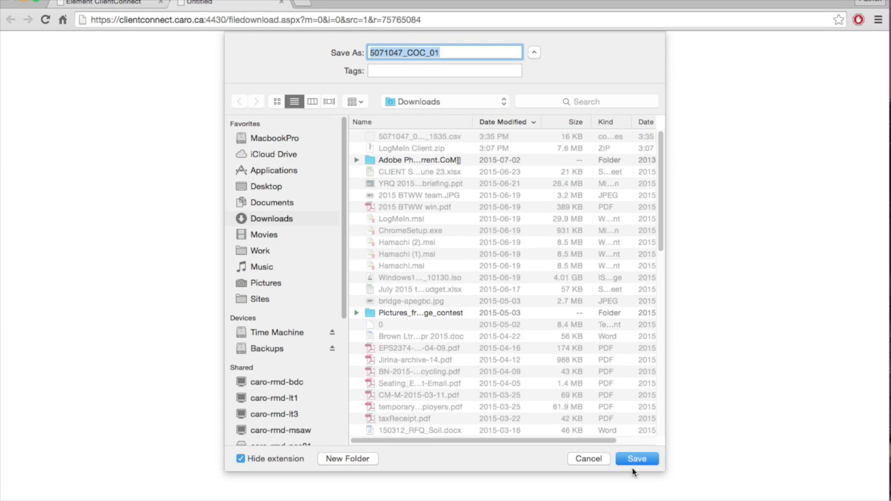
click(636, 459)
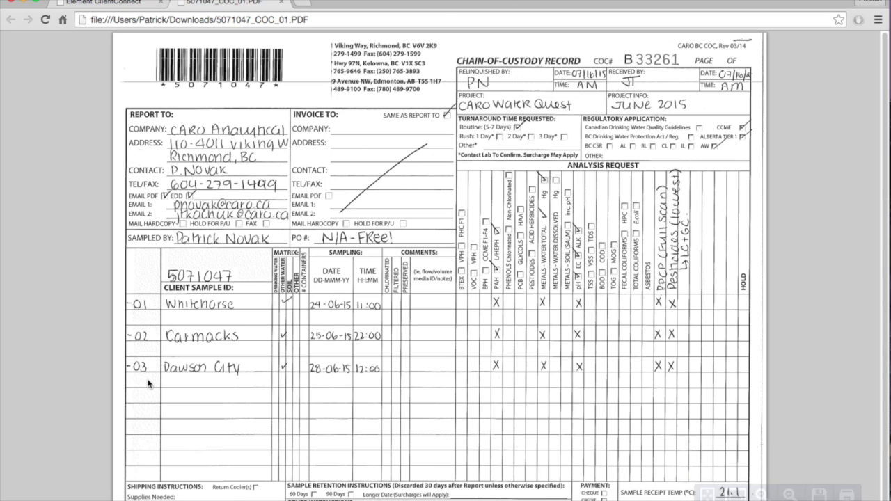
click(102, 6)
View the Documents list showing 5071047_COC_01.PDF, then go to the Methodology page.
scroll(248, 461, down, 3)
scroll(248, 461, down, 12)
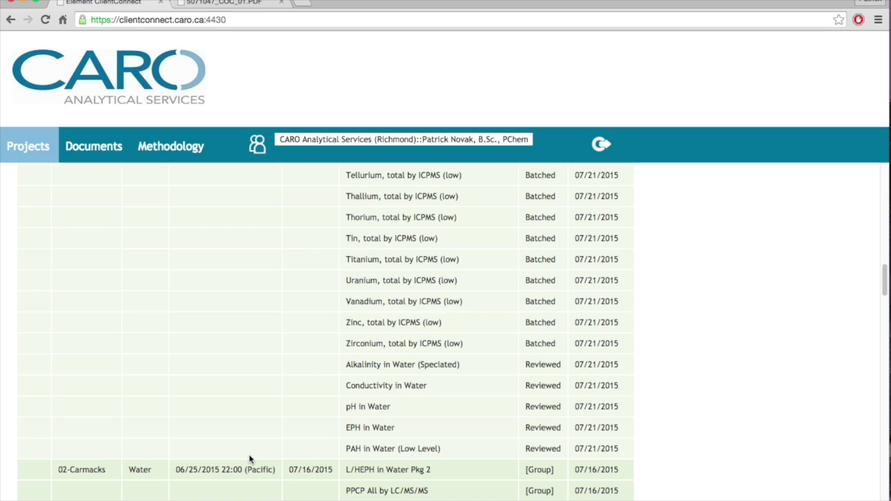
scroll(249, 458, down, 15)
scroll(251, 452, up, 20)
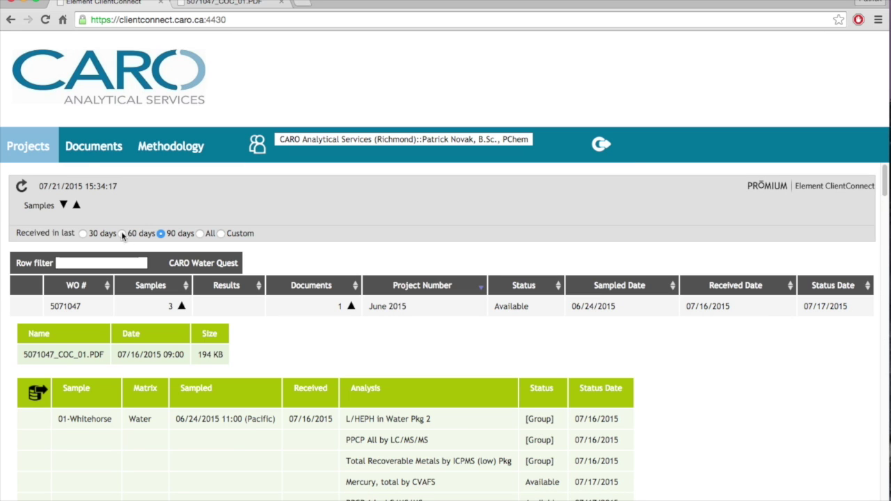
click(92, 147)
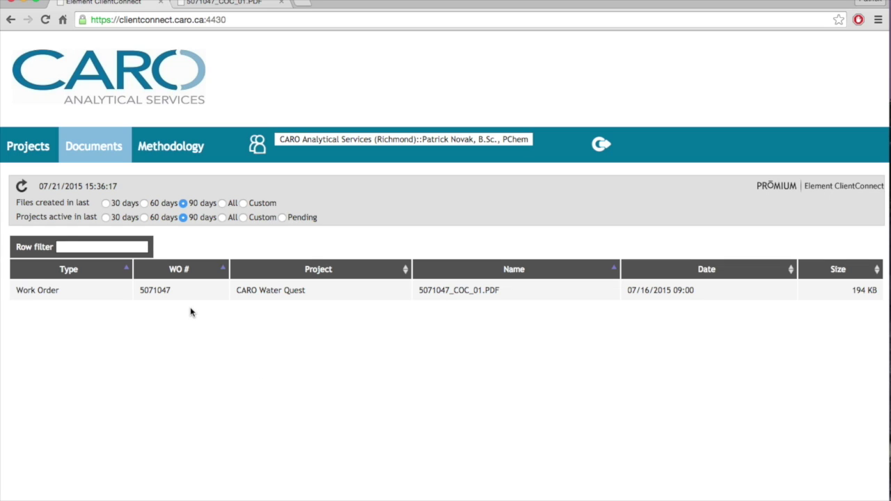
click(173, 154)
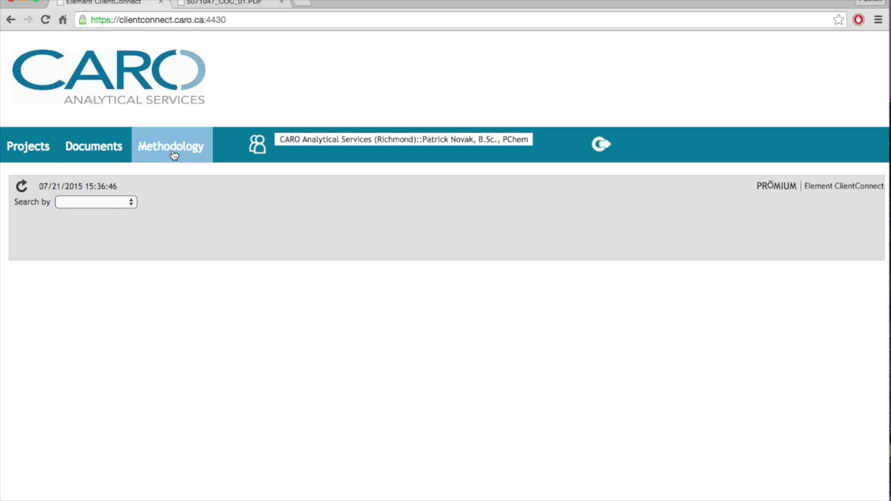
Search methodology by Analysis and load Lead in Paint (Solid) requirements: 180-day hold, 5g, plastic bag, room temperature.
click(110, 202)
click(111, 211)
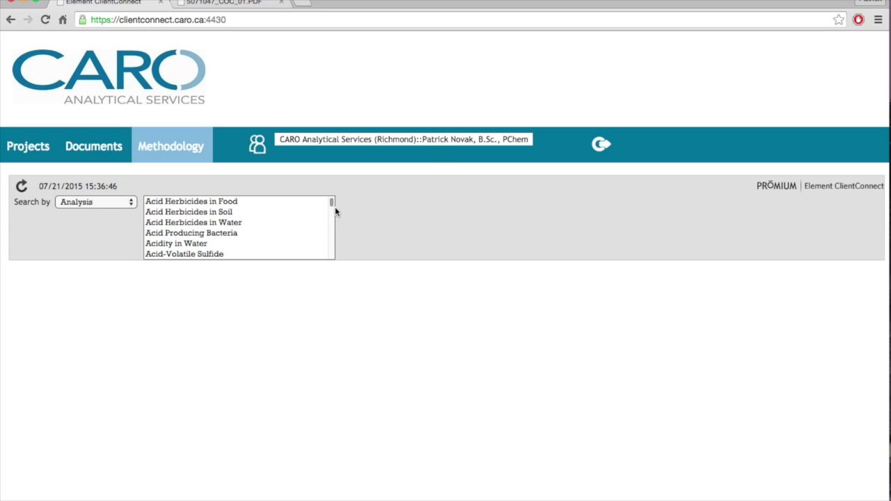
drag(332, 204, 332, 225)
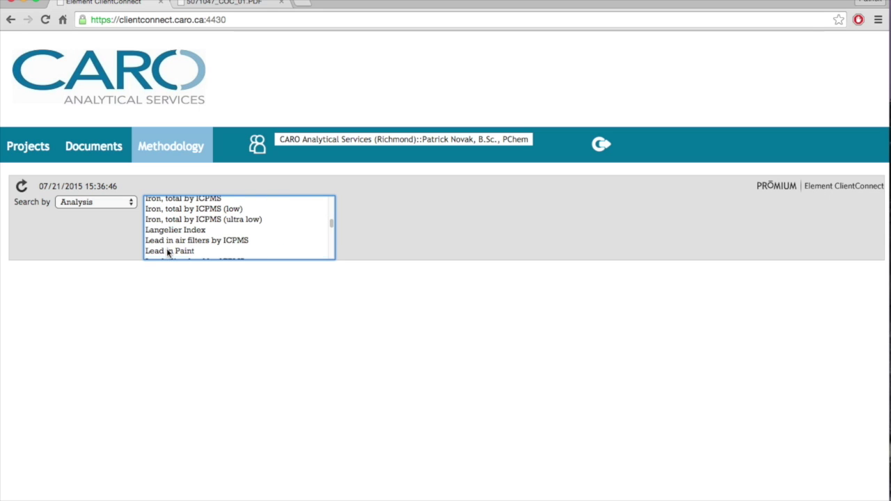
click(168, 253)
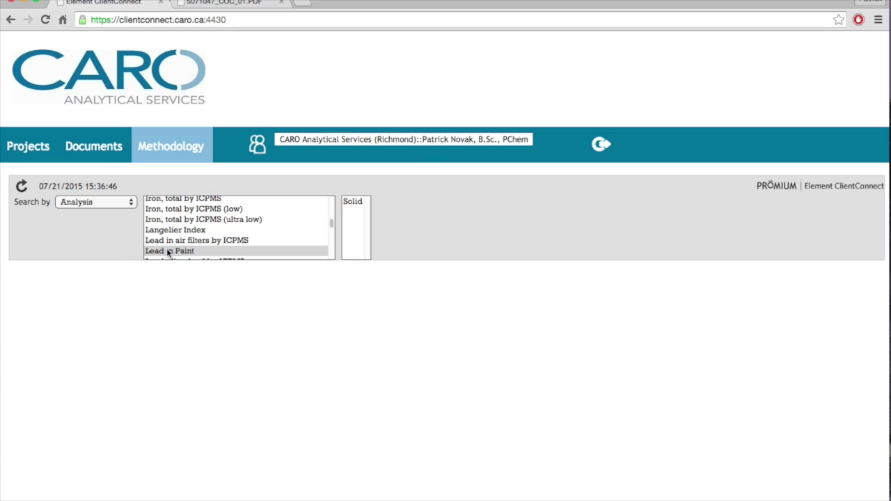
click(350, 203)
click(387, 206)
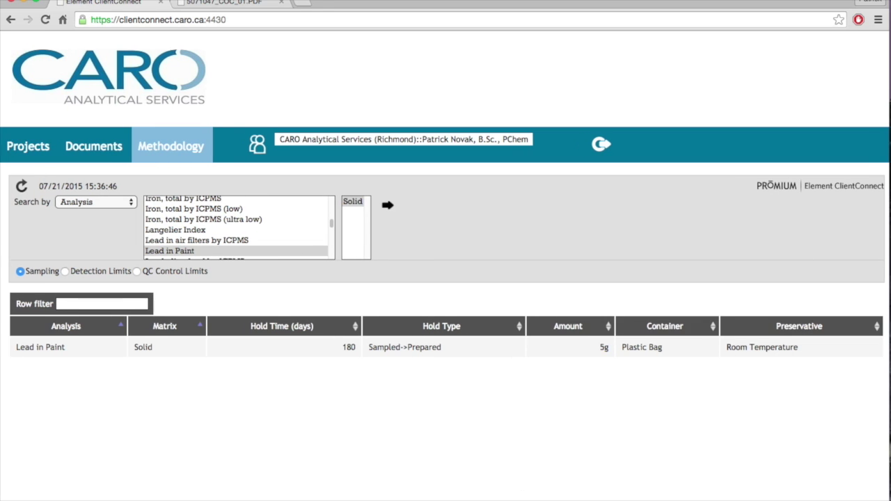
Load PAH in Water sampling requirements (14-day hold, 1 L, ≤6°C), then show its detection limits.
click(332, 228)
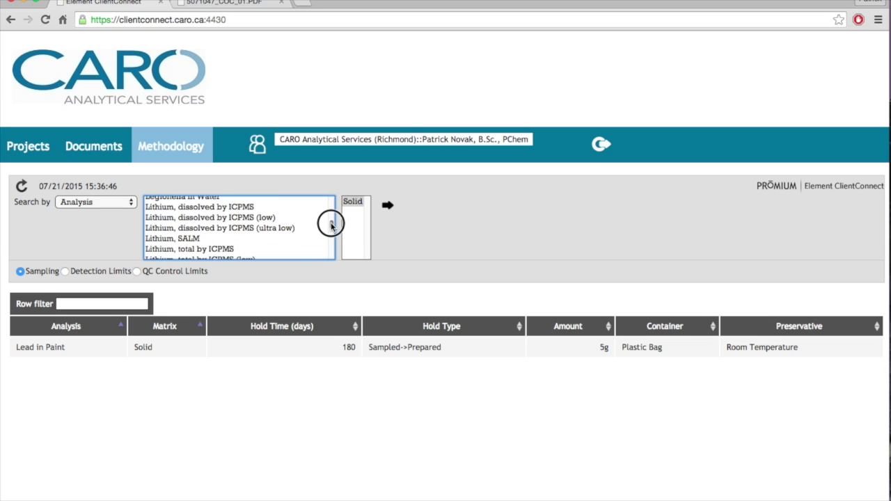
drag(331, 227, 331, 231)
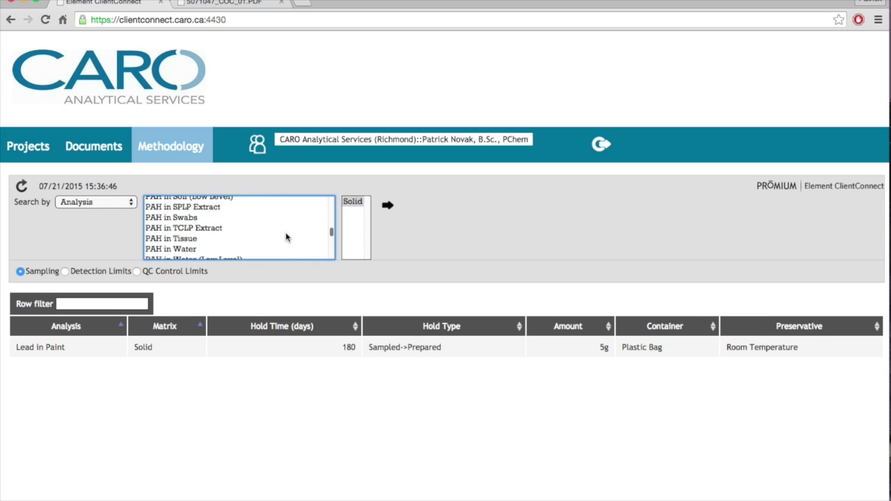
click(215, 250)
click(360, 214)
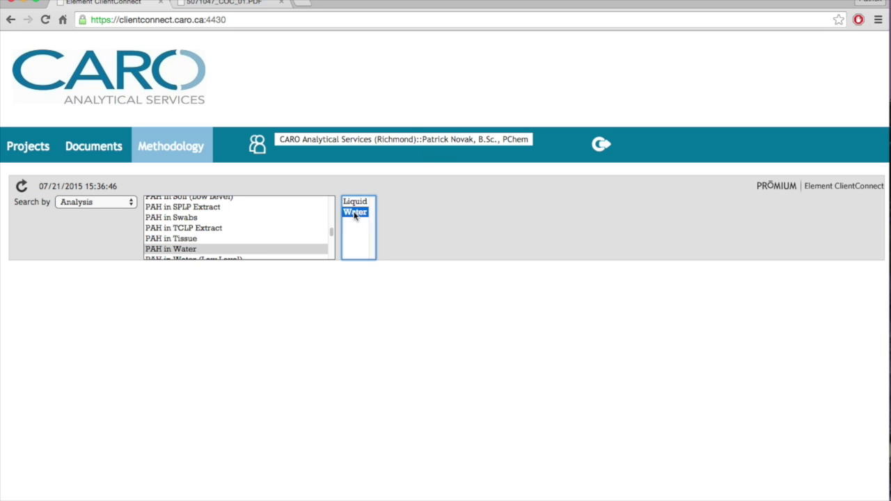
click(394, 206)
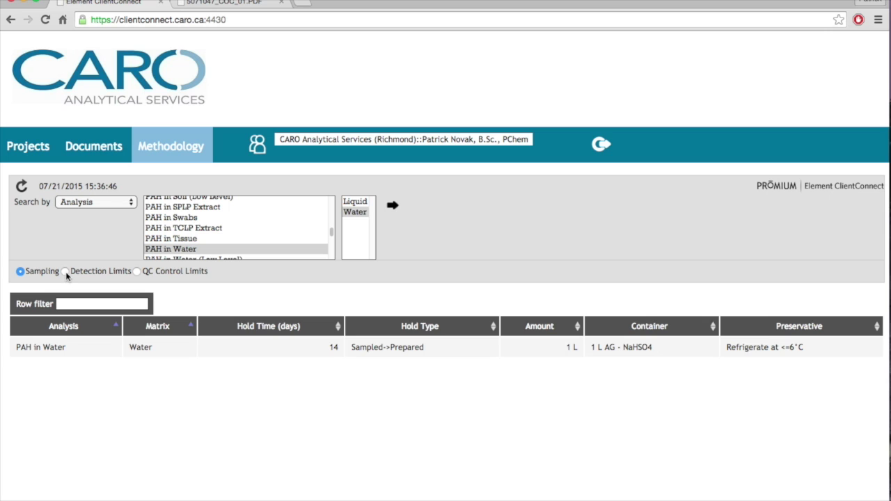
click(65, 271)
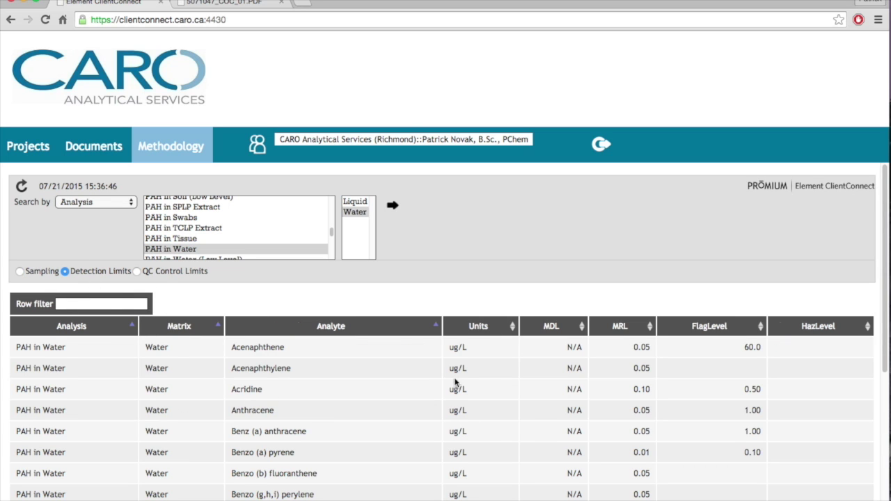
Review the PAH in Water detection limits, then switch to QC Control Limits (DUPRPD 25.0, BSRPD 20.0).
scroll(571, 368, down, 1)
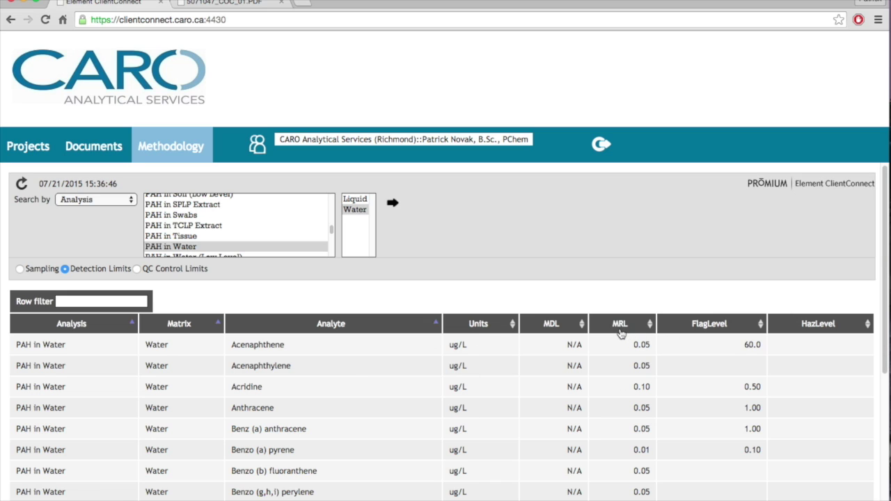
scroll(632, 357, down, 3)
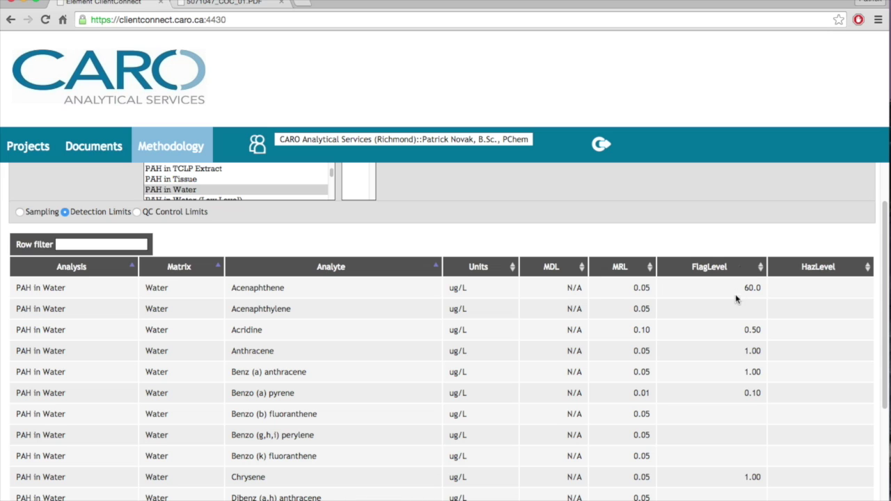
scroll(729, 317, down, 5)
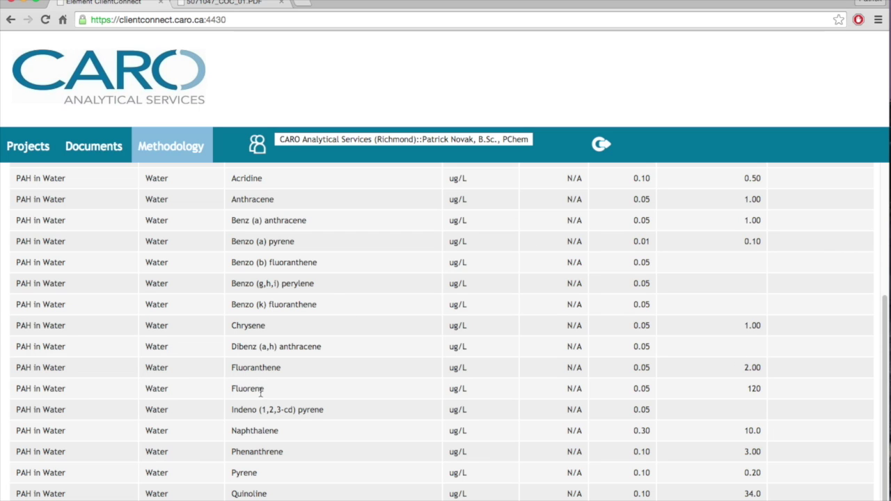
scroll(651, 233, up, 5)
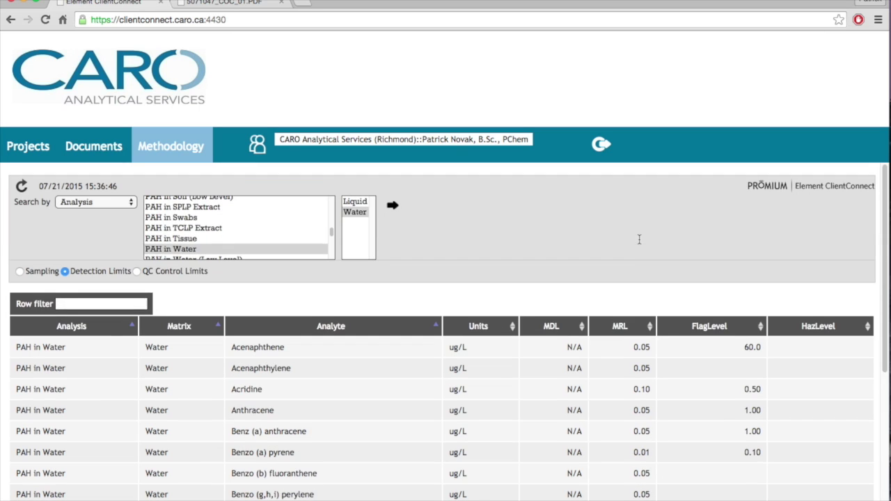
click(136, 271)
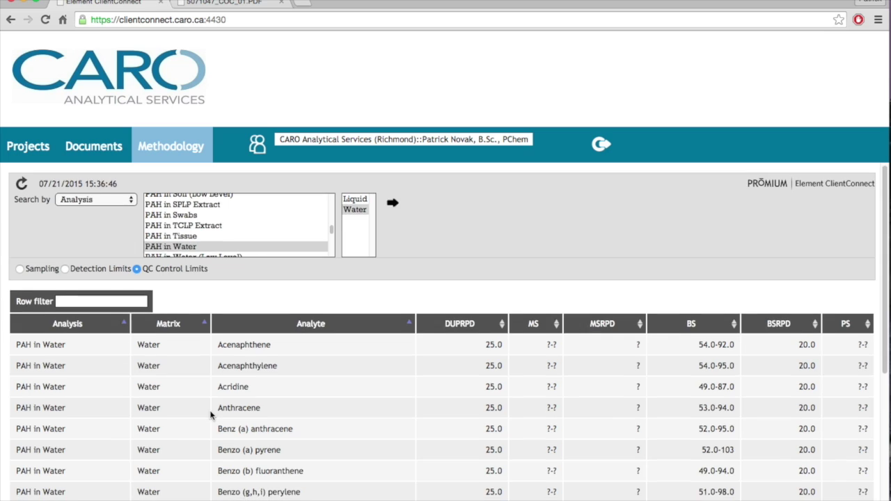
Scroll the PAH in Water QC Control Limits table down to Quinoline and back, then list the Search by choices.
scroll(213, 414, down, 2)
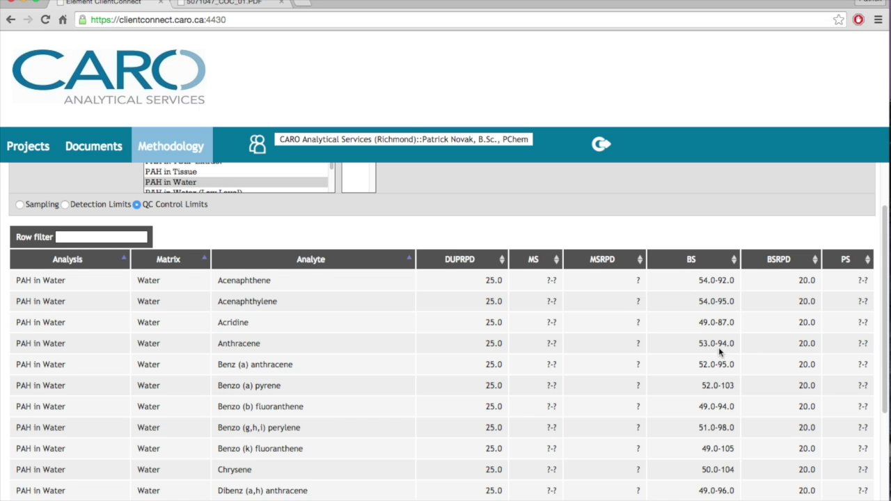
scroll(718, 347, down, 4)
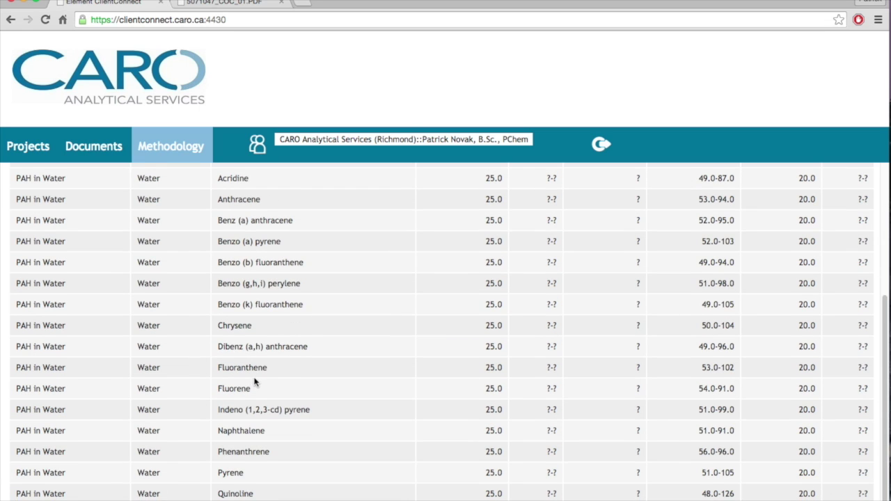
scroll(254, 381, up, 6)
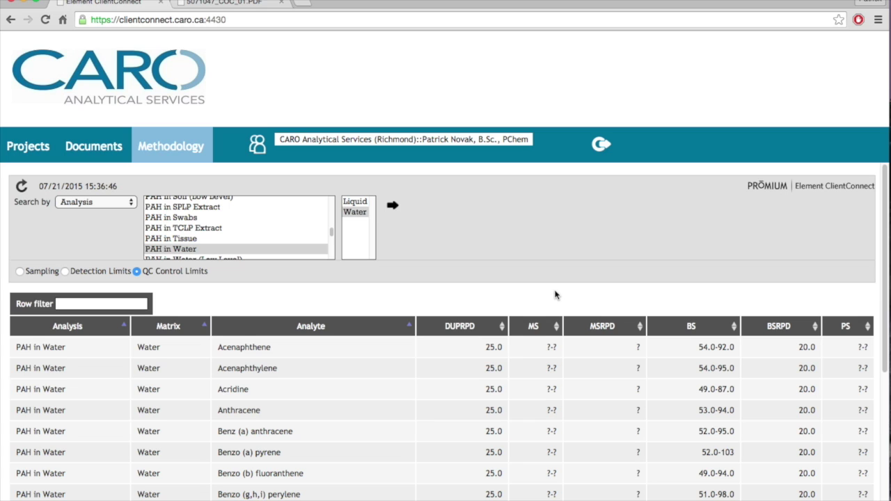
click(111, 202)
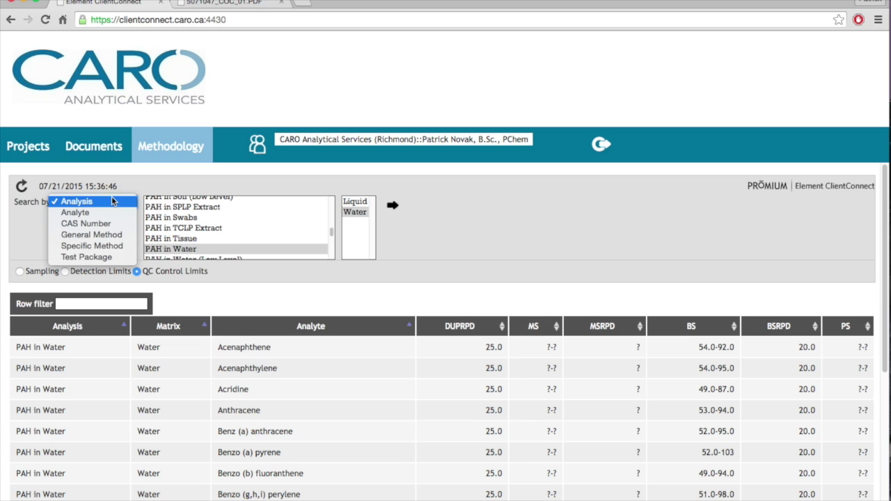
Search by analyte for Enrofloxacin in Honey and show detection limits: two analyses, MRL 0.0020 ug/g wet.
click(112, 213)
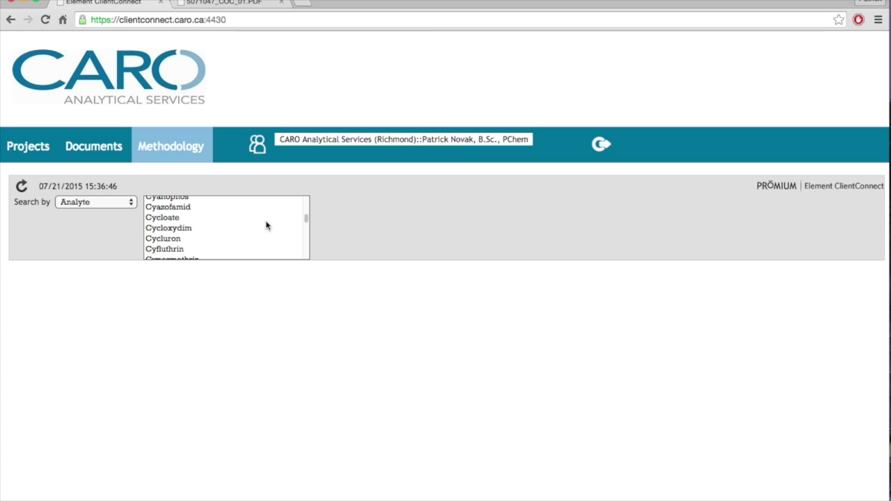
scroll(306, 217, down, 10)
click(238, 226)
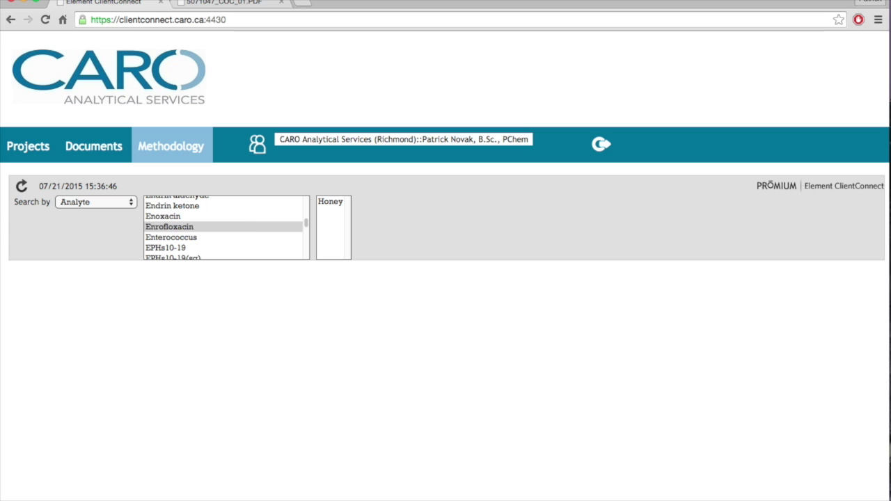
mouse_move(305, 223)
mouse_down()
mouse_move(307, 232)
mouse_move(307, 222)
mouse_up()
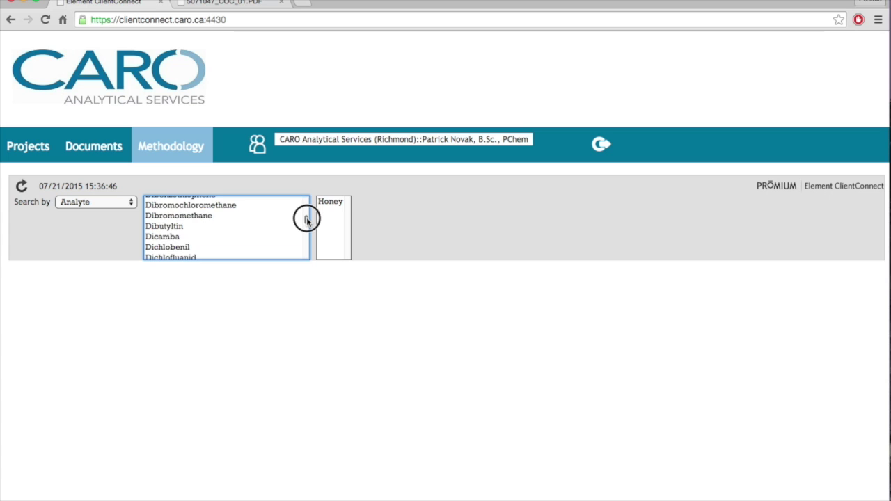
click(331, 203)
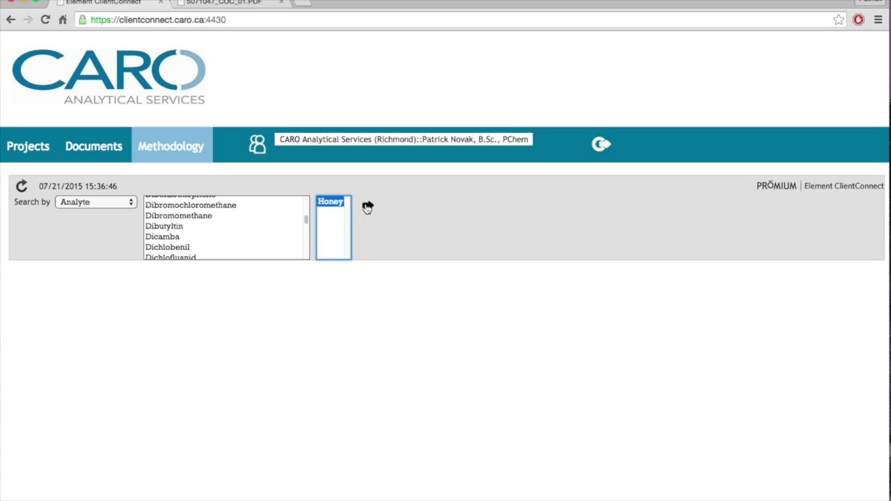
click(367, 206)
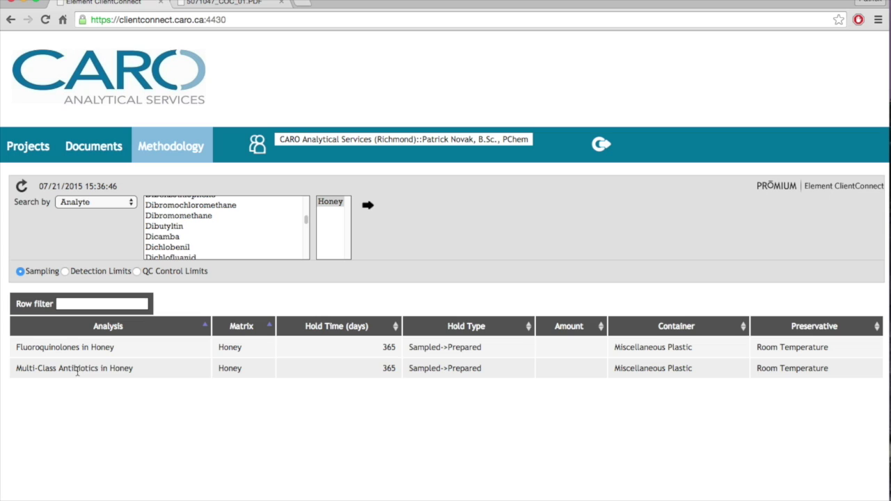
click(65, 270)
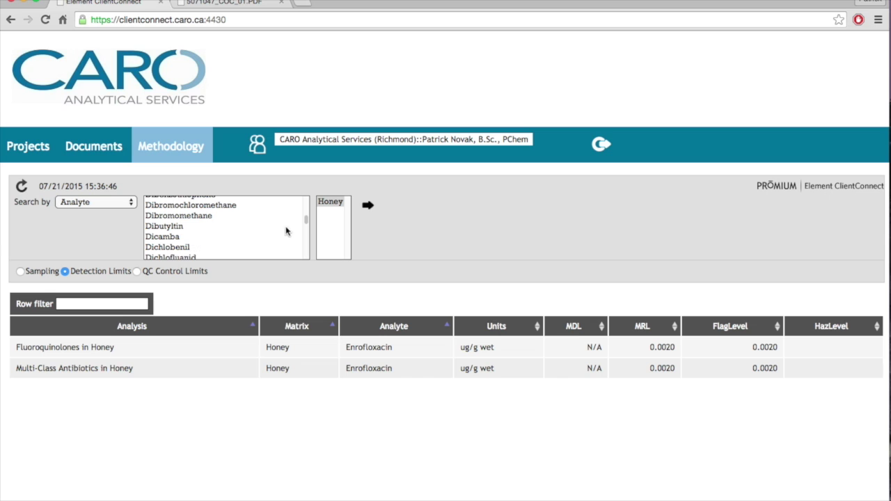
drag(304, 223, 304, 239)
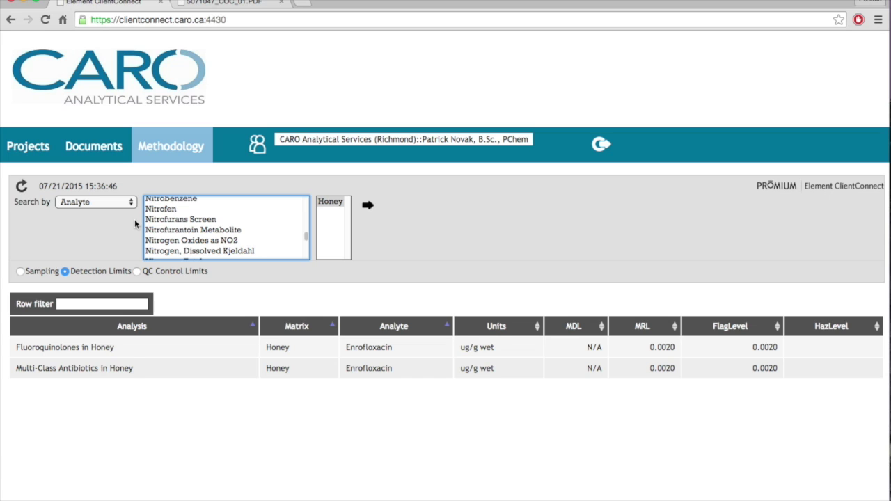
click(113, 202)
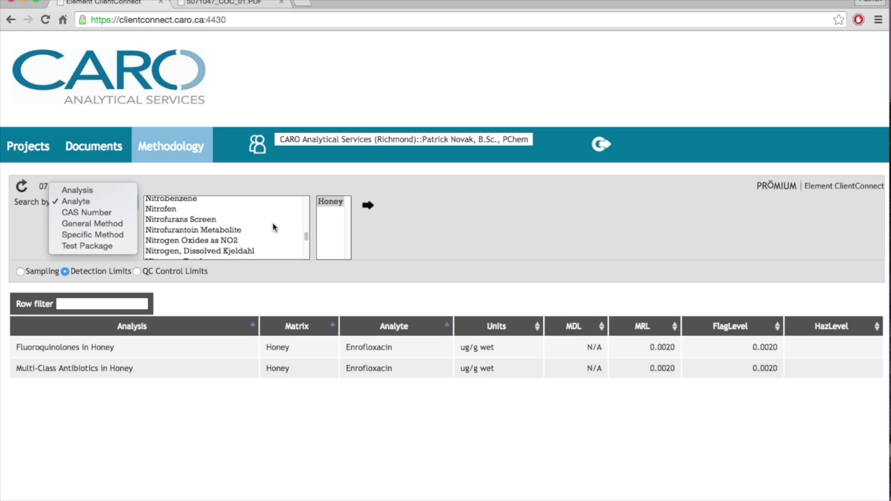
Try CAS Number, General Method and Specific Method searches, then select Total Coliforms & E.coli in Food Pkg under Test Package.
click(104, 212)
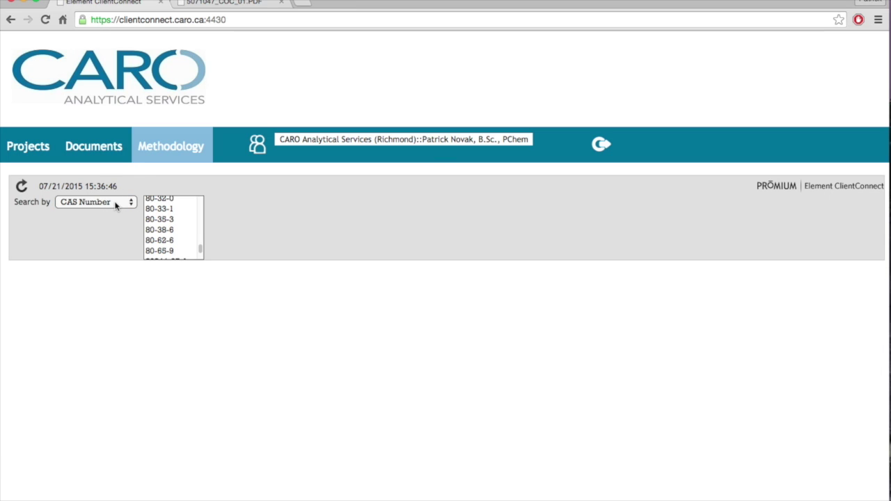
click(115, 205)
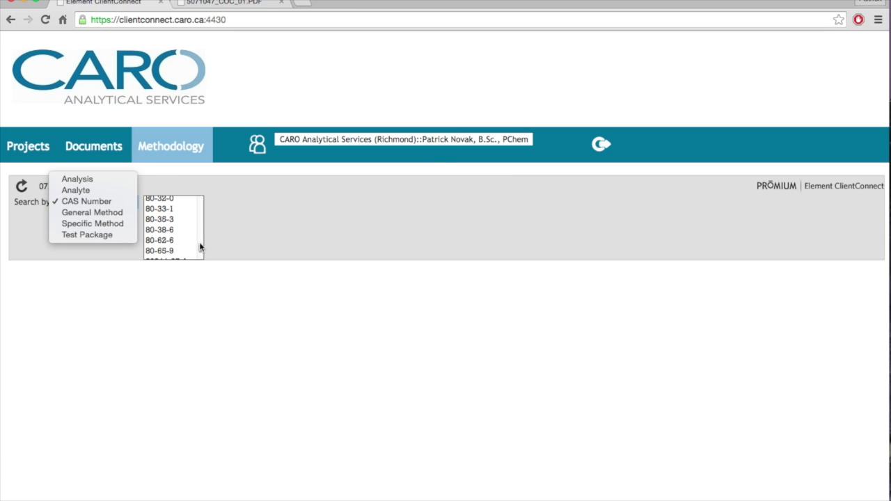
click(110, 217)
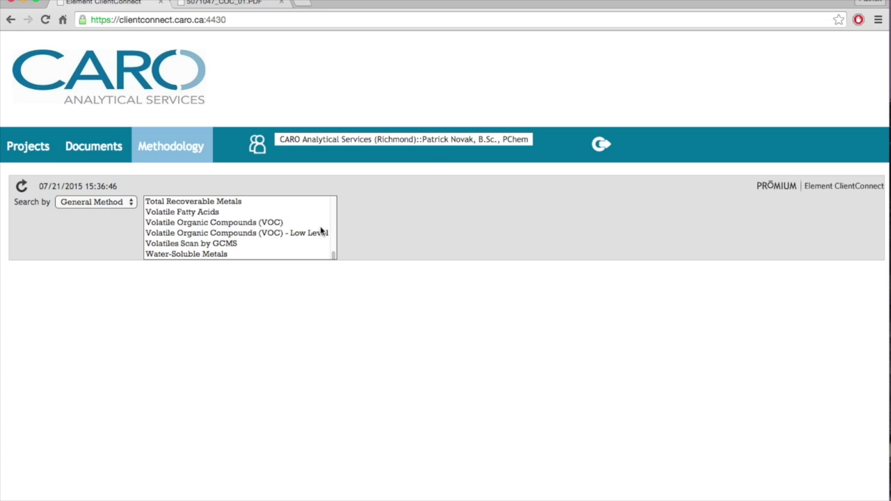
click(111, 206)
click(107, 211)
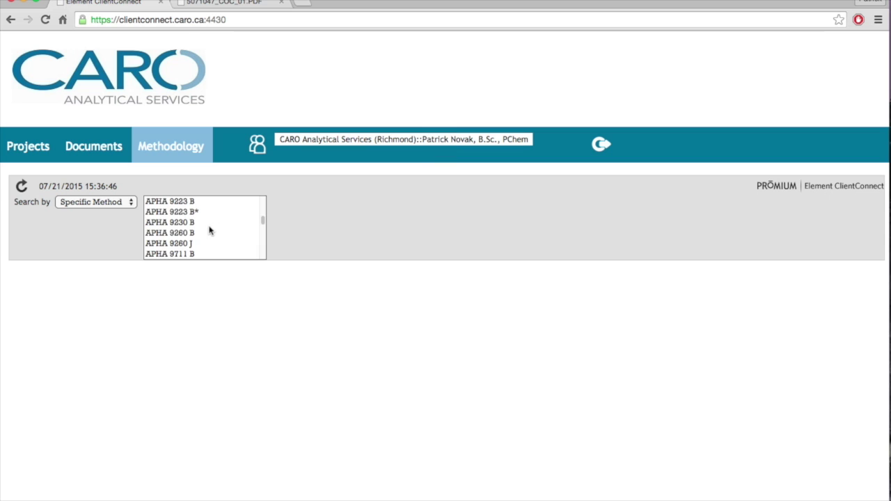
drag(258, 220, 267, 248)
click(119, 209)
click(117, 214)
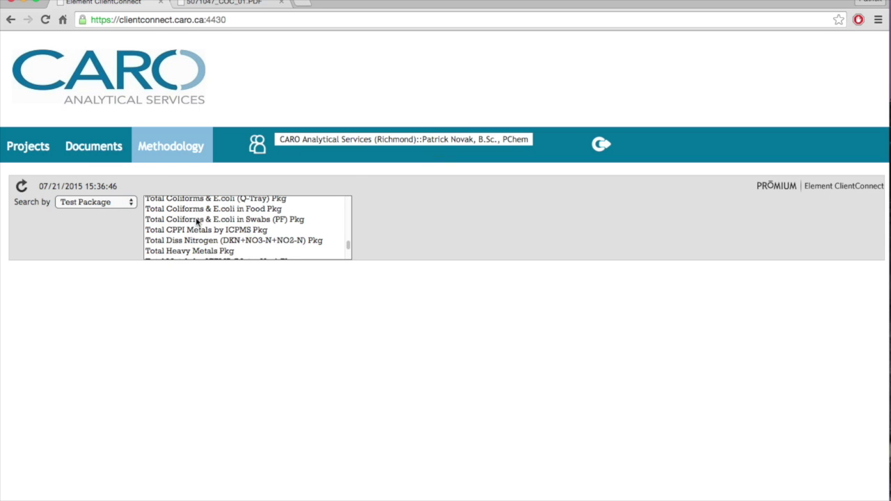
click(256, 210)
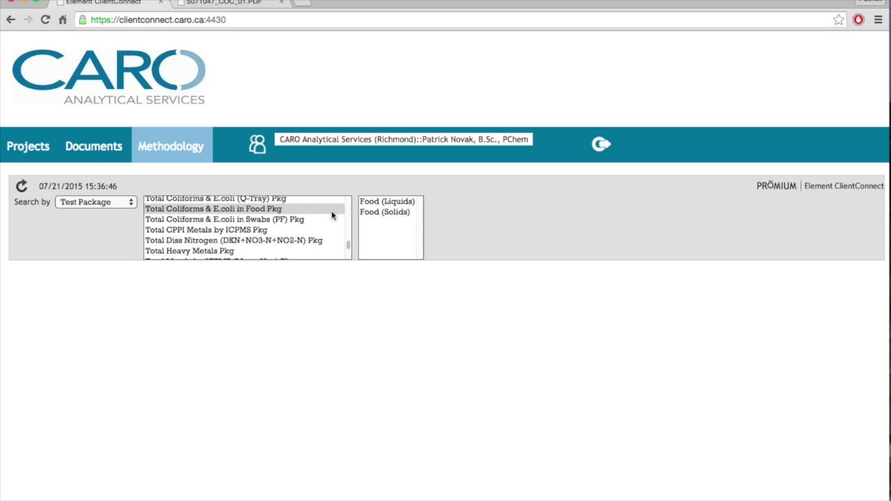
Load the food package results for Food (Solids), viewing detection limits then sampling requirements.
click(386, 212)
click(441, 208)
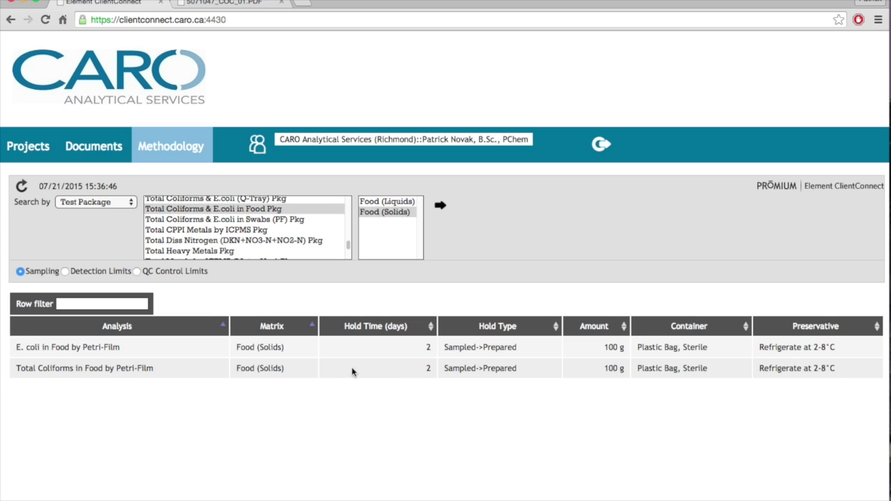
click(65, 272)
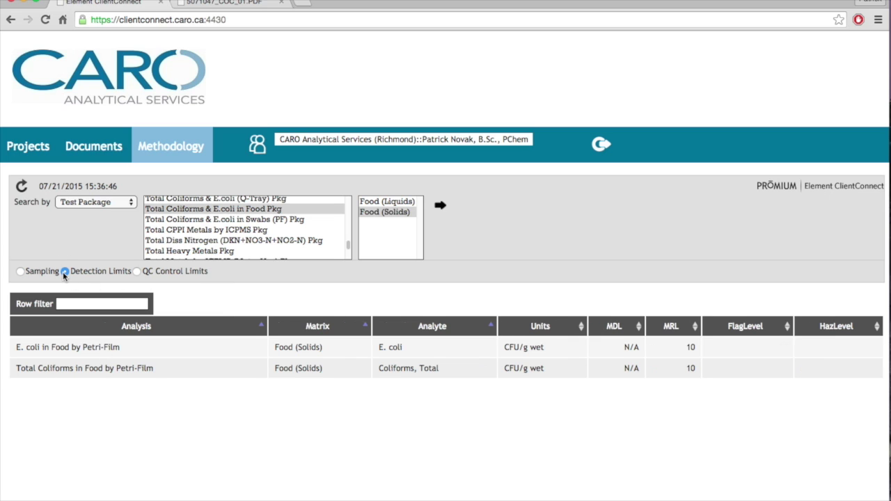
click(23, 272)
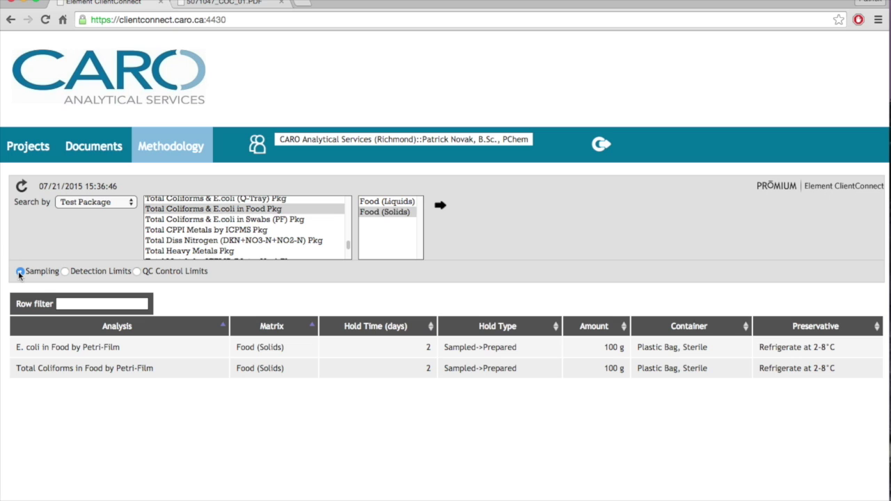
Show Total Heavy Metals Pkg sampling for Water: 180-day hold, 100 mL, 125 mL HDPE - HNO3.
click(207, 252)
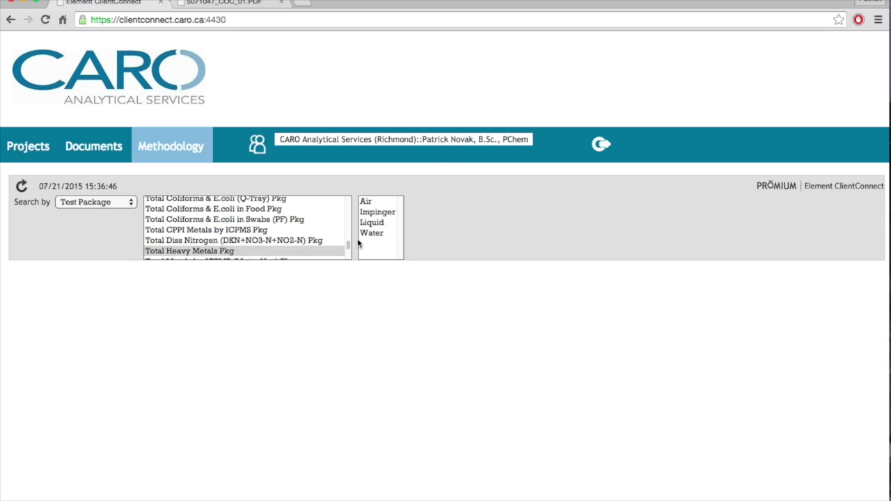
click(375, 233)
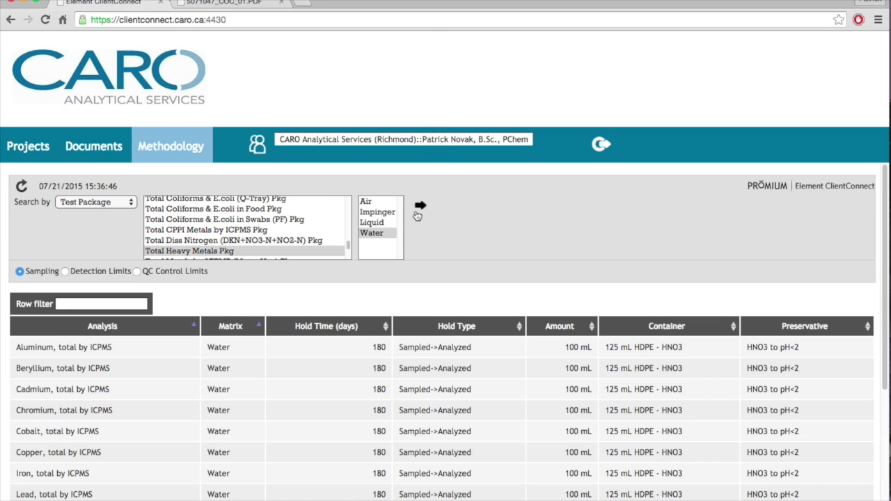
scroll(299, 348, down, 3)
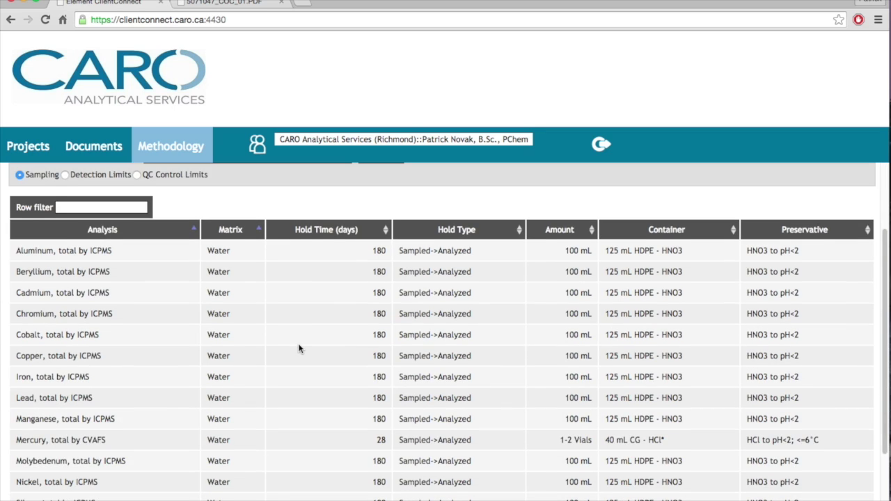
scroll(299, 349, down, 2)
scroll(299, 348, up, 5)
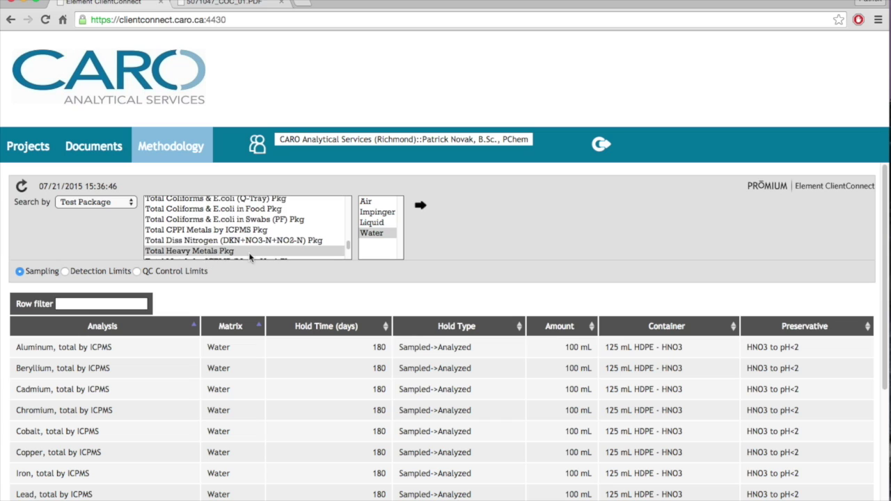
scroll(239, 254, down, 2)
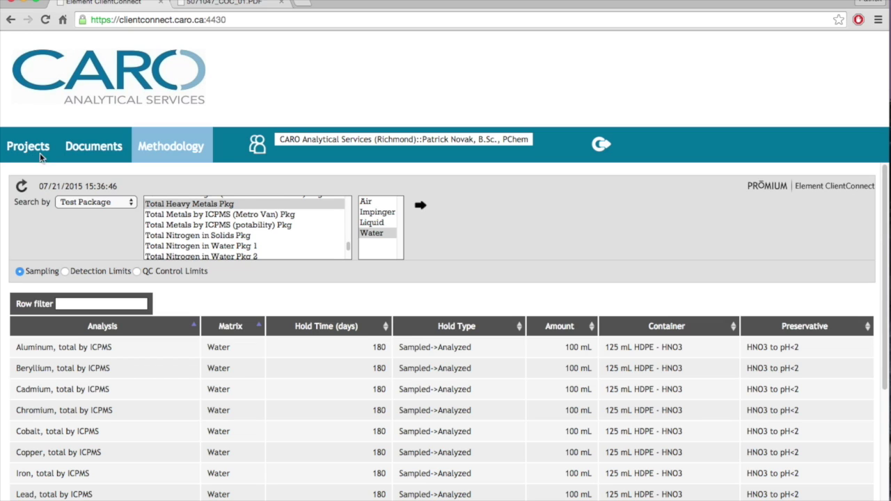
Display the contact information panel, then set aside the unused e-mail draft to the lab contact.
click(258, 152)
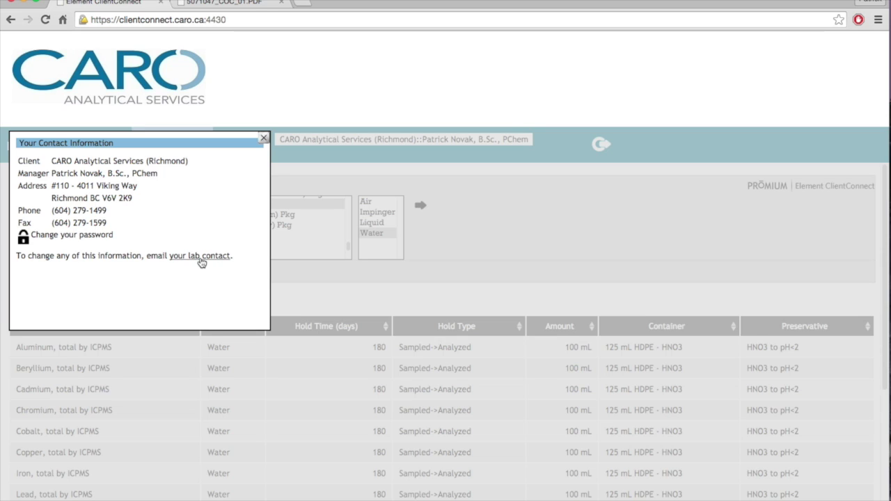
click(201, 262)
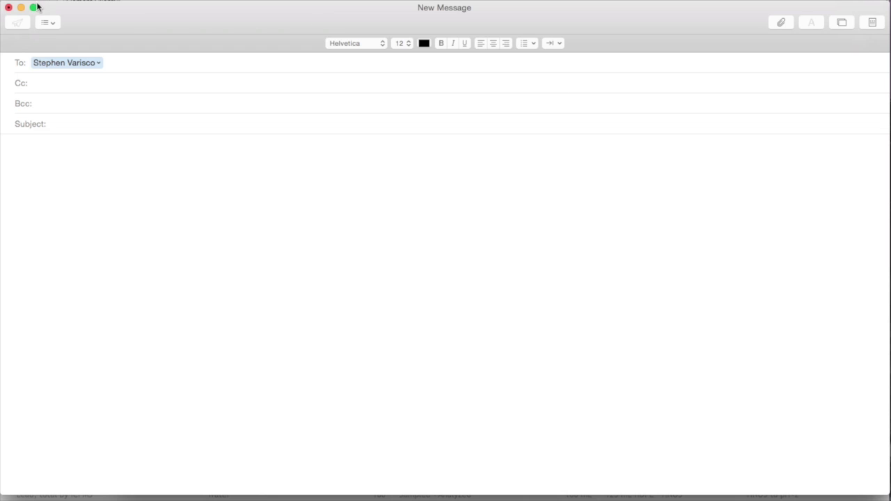
click(21, 8)
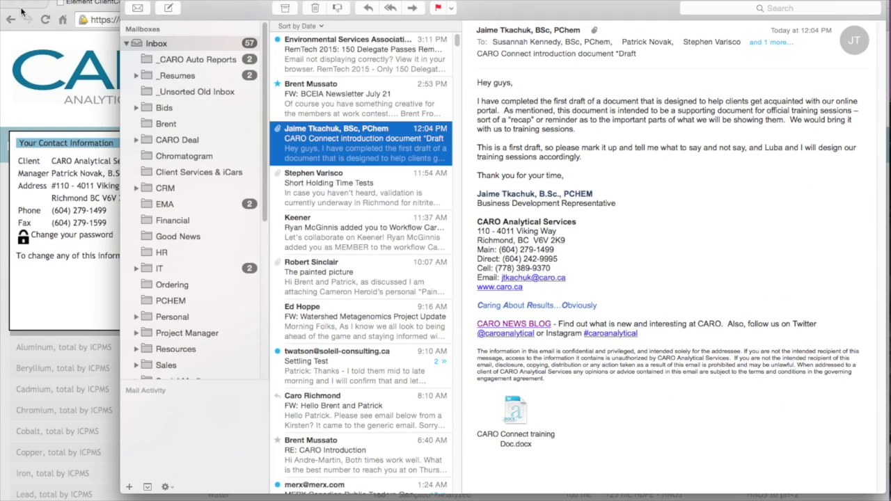
click(142, 2)
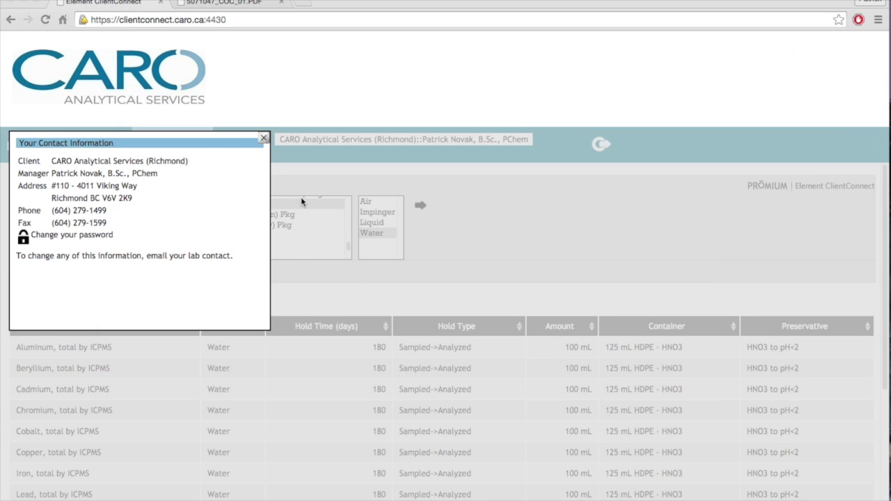
Close the contact information popup and log out of ClientConnect.
click(265, 139)
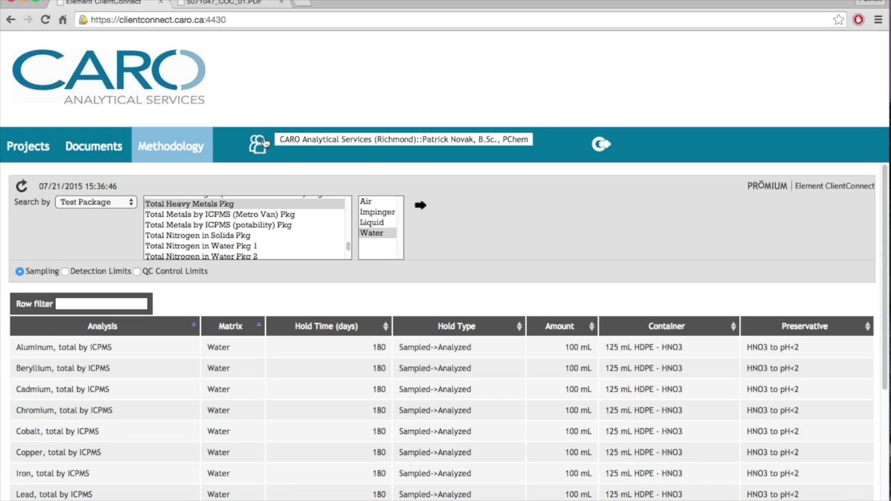
click(602, 146)
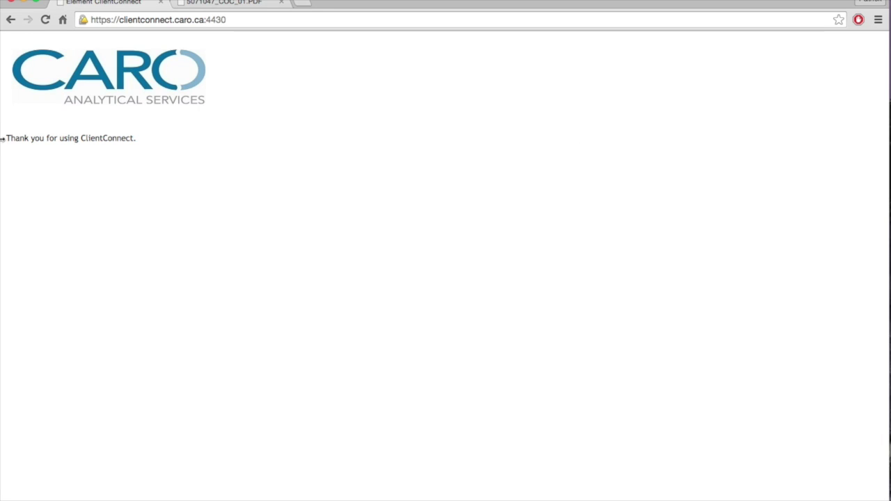